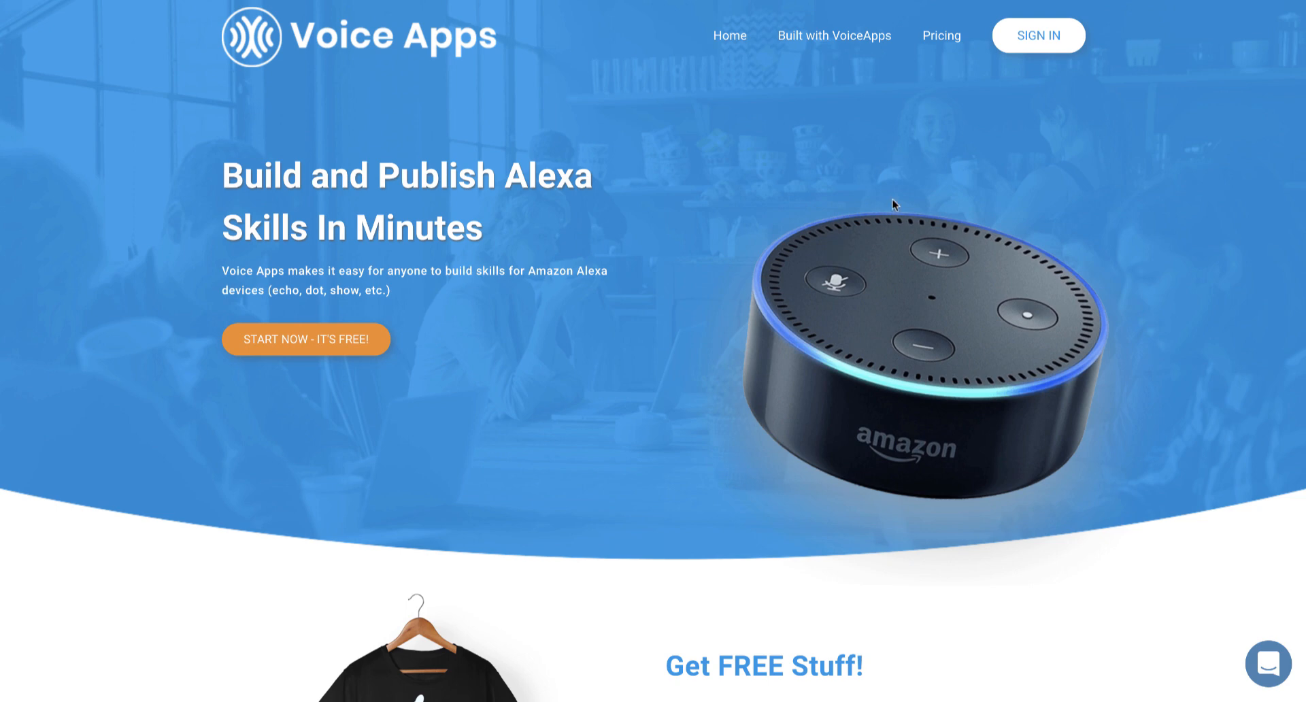
Step: Sign in to Voice Apps with the Voice Apps demo Google account
left_click(1025, 40)
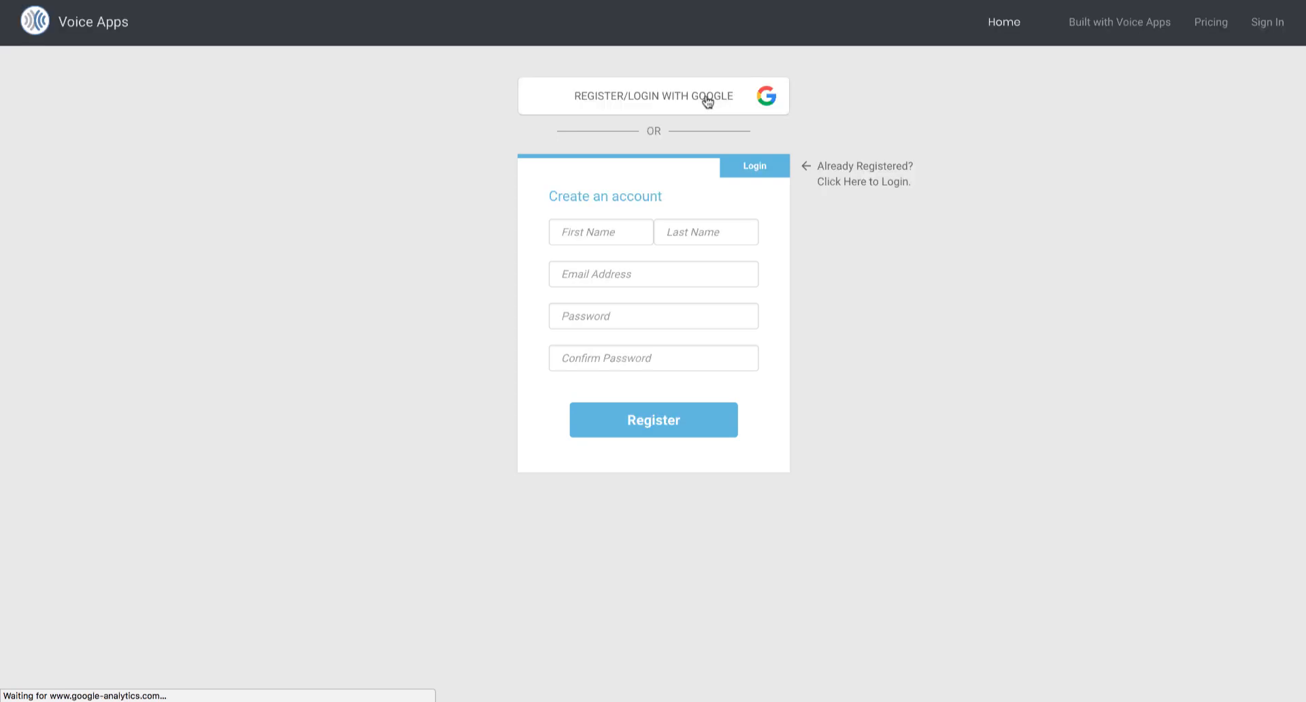
left_click(706, 97)
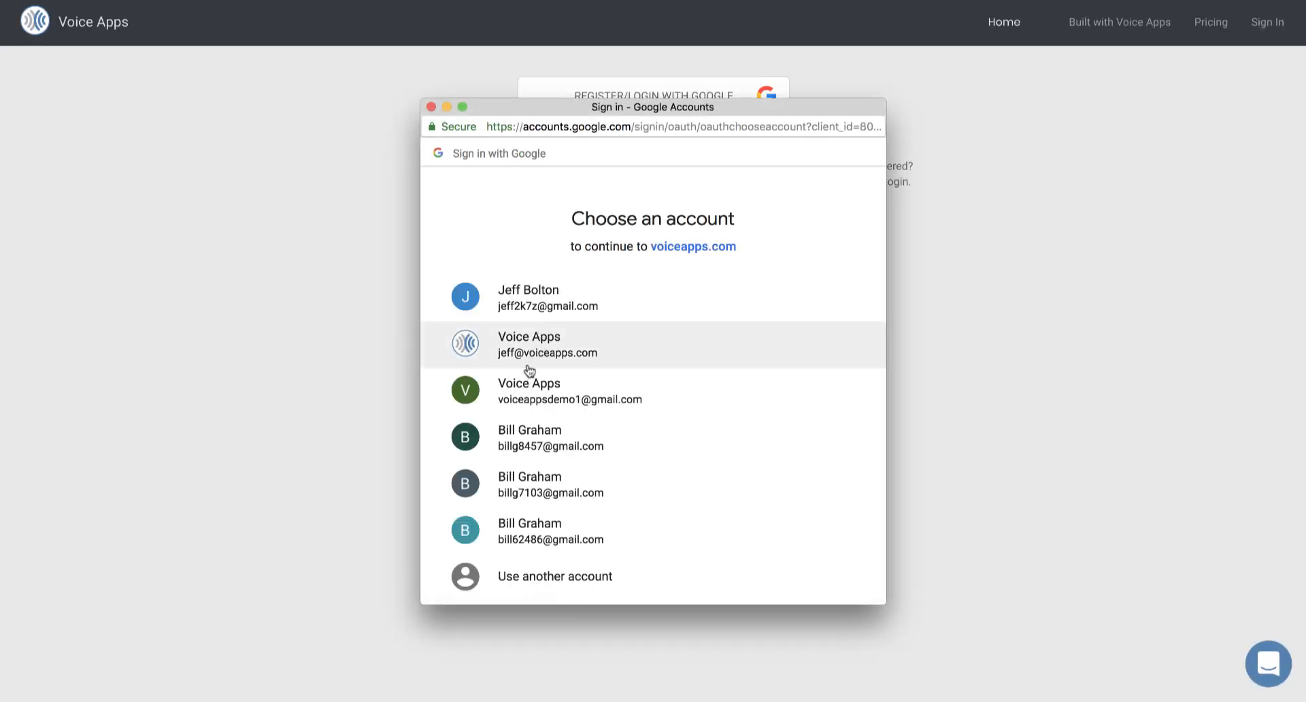
left_click(524, 394)
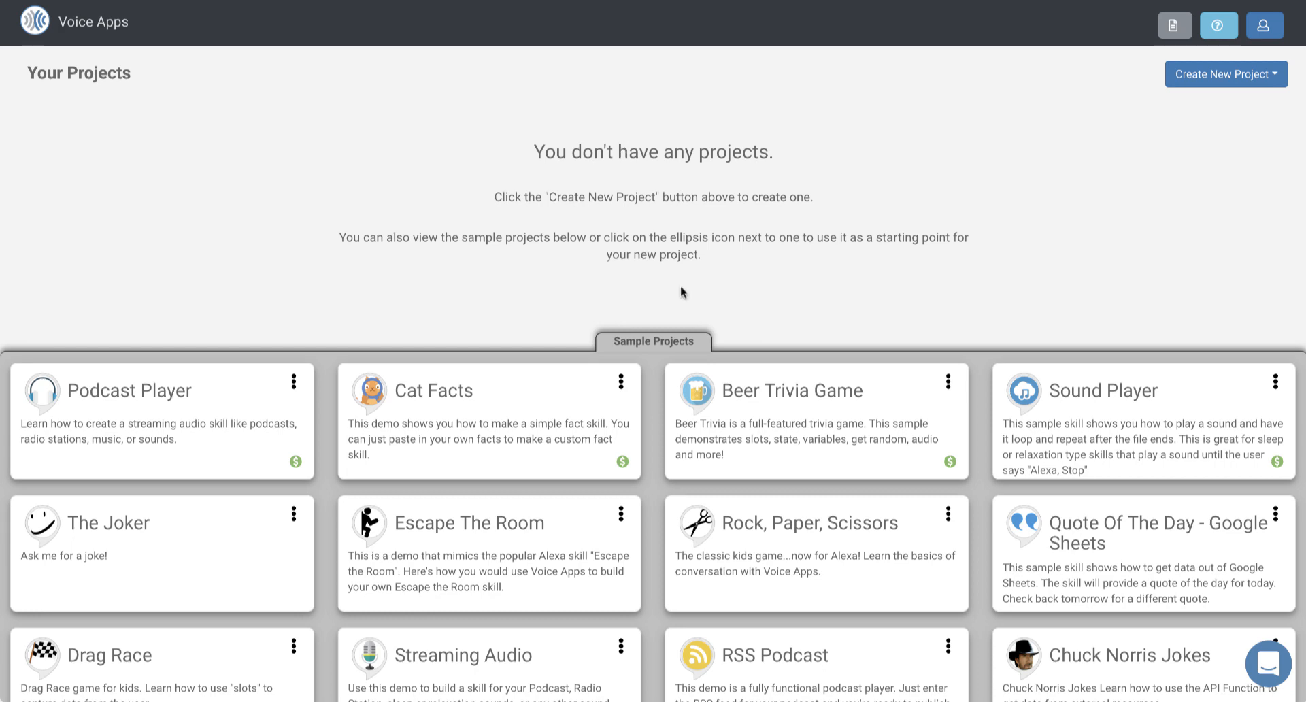
Step: Browse the sample projects and start a copy of the RSS Podcast sample
scroll(755, 549, "down", 2)
scroll(759, 550, "down", 6)
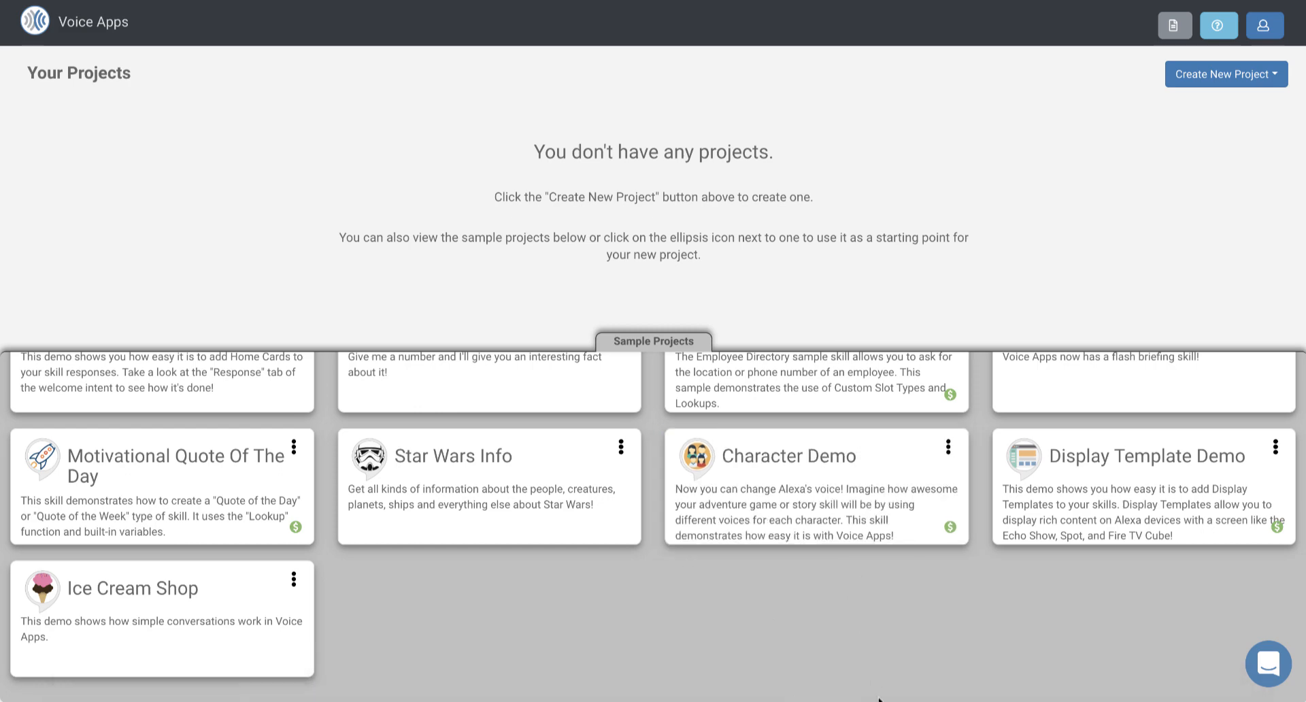
scroll(851, 408, "up", 3)
scroll(851, 408, "up", 2)
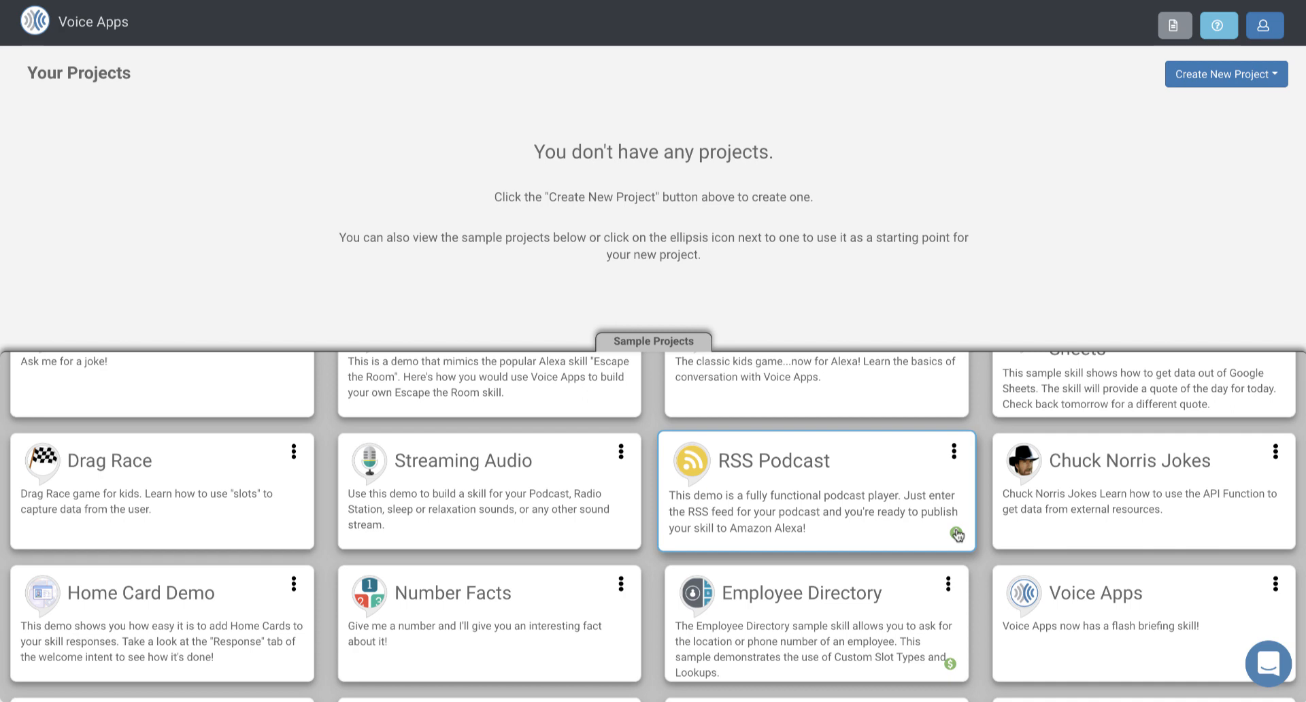
left_click(955, 454)
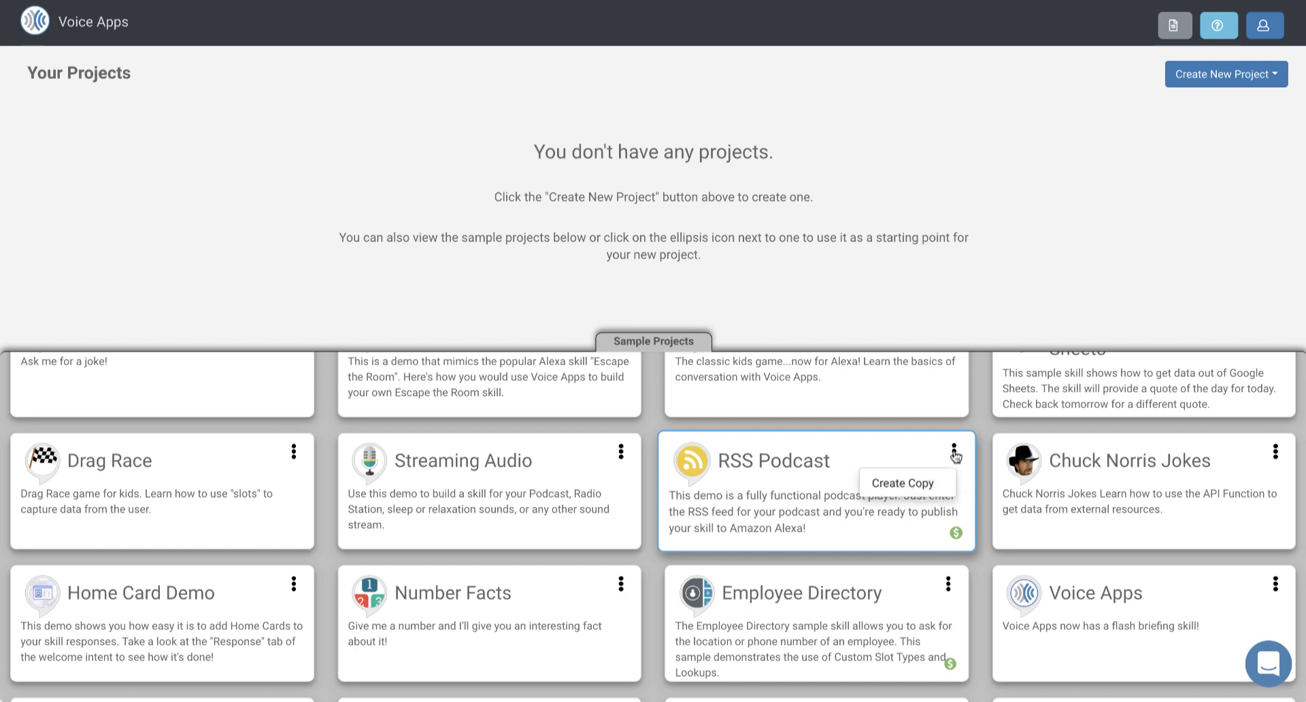
left_click(925, 484)
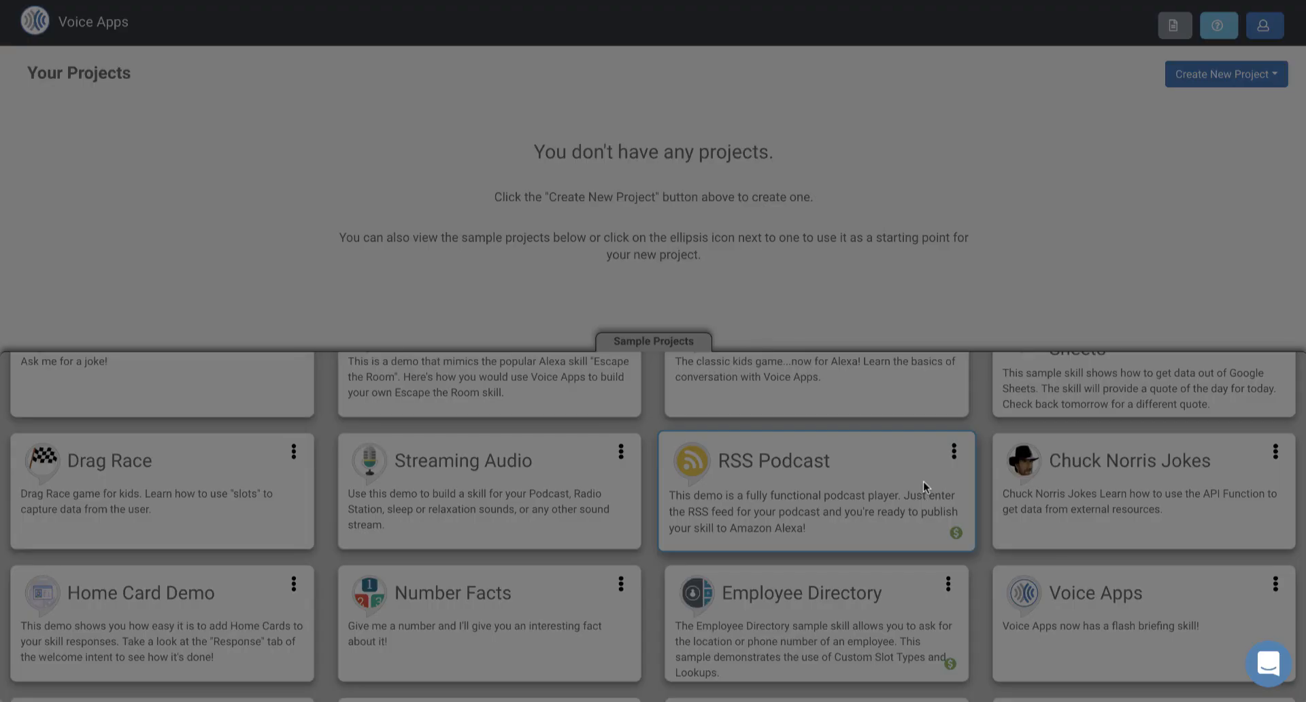
Step: Name the new project Guardian Books Podcast and check the available target languages
triple_click(602, 101)
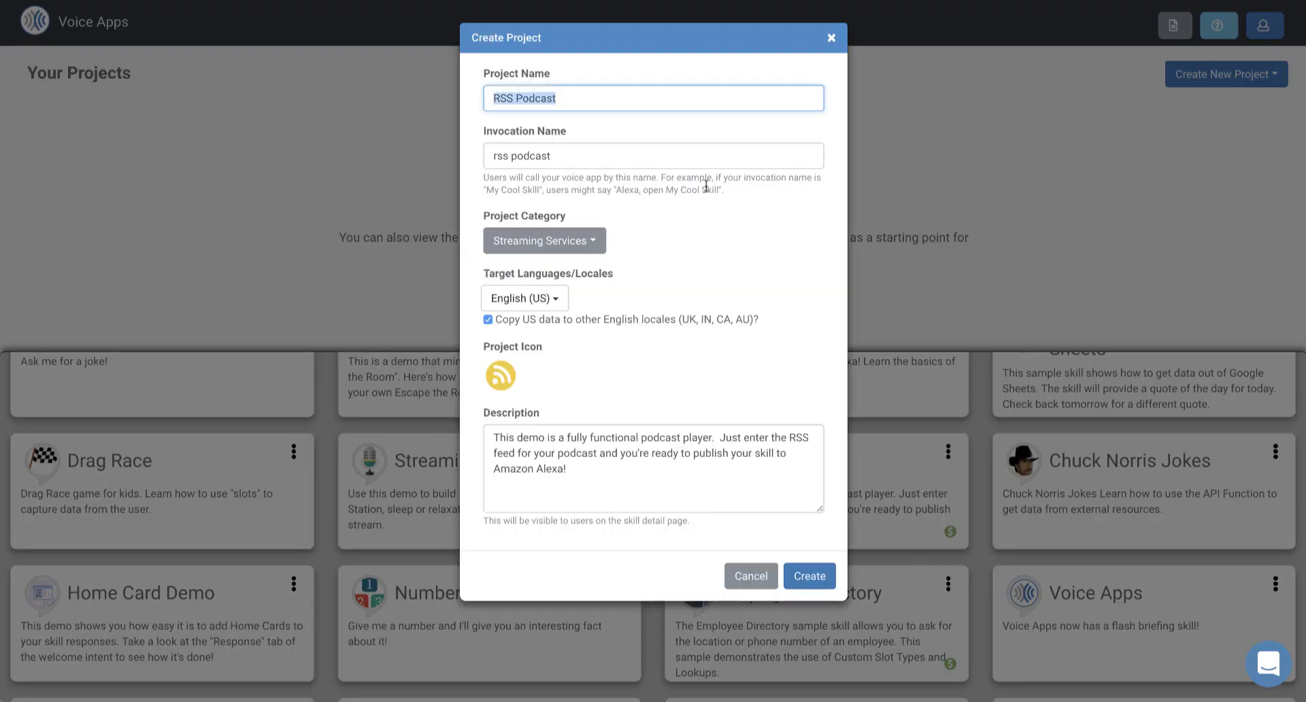
type("Guar")
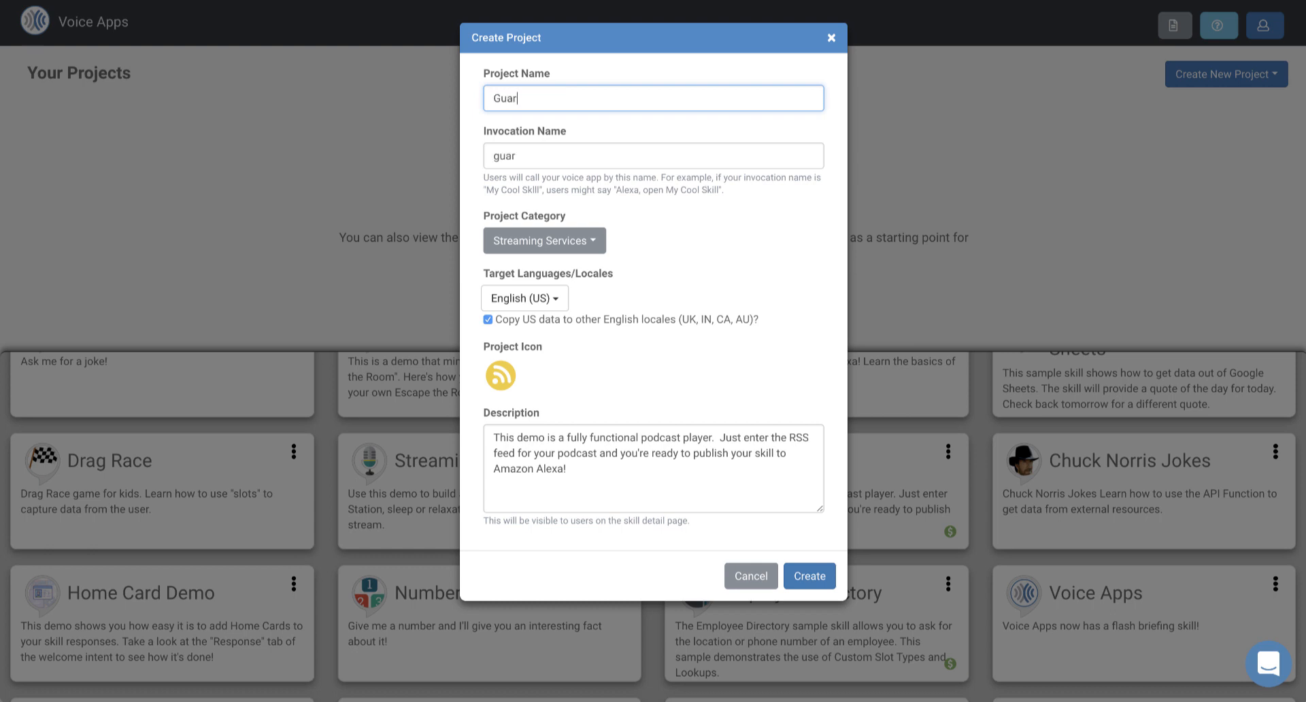
type("dian Books Podcast")
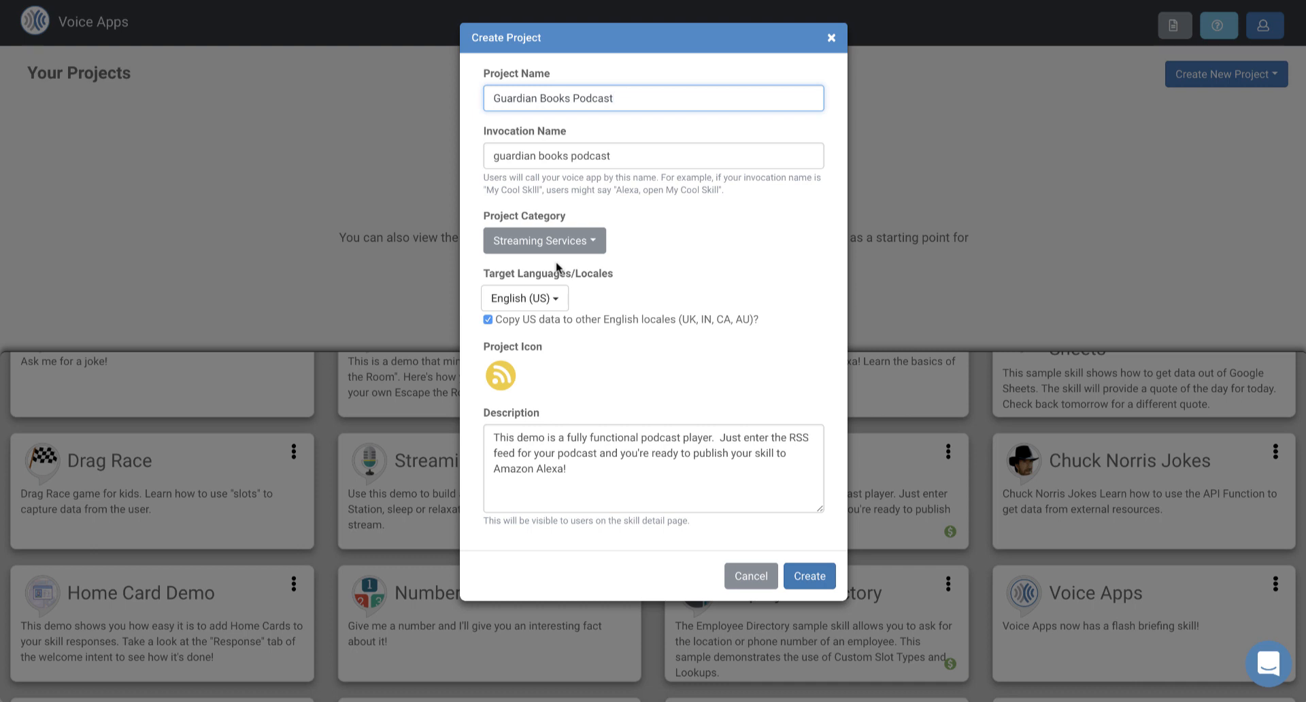
left_click(550, 304)
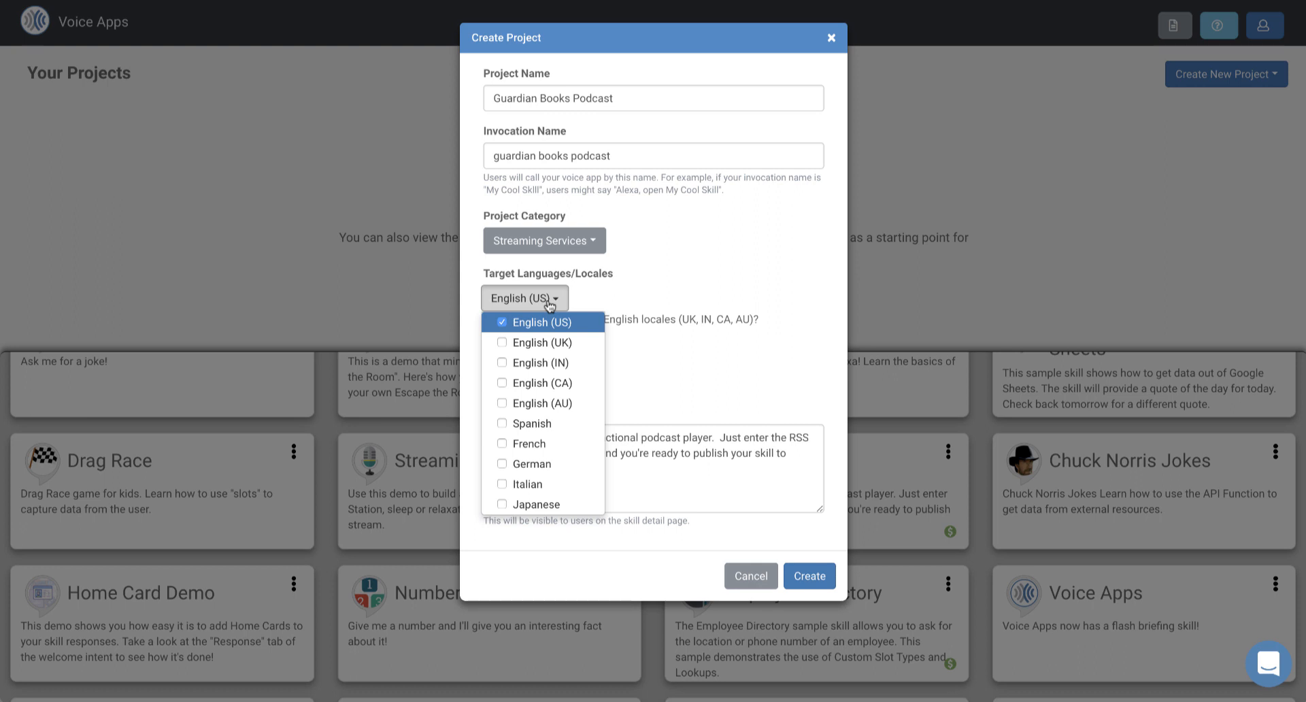
left_click(598, 300)
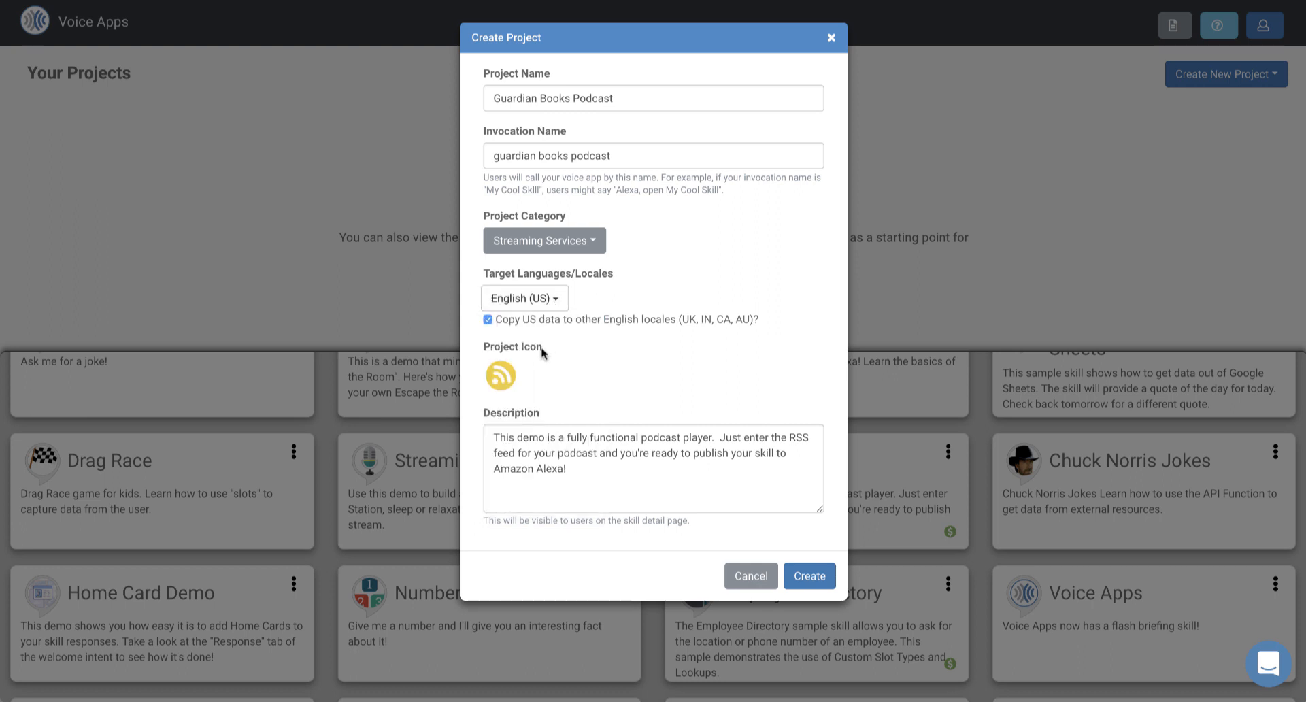
Step: Search the icon library for podcast and set the broadcast tower as the project icon
left_click(502, 378)
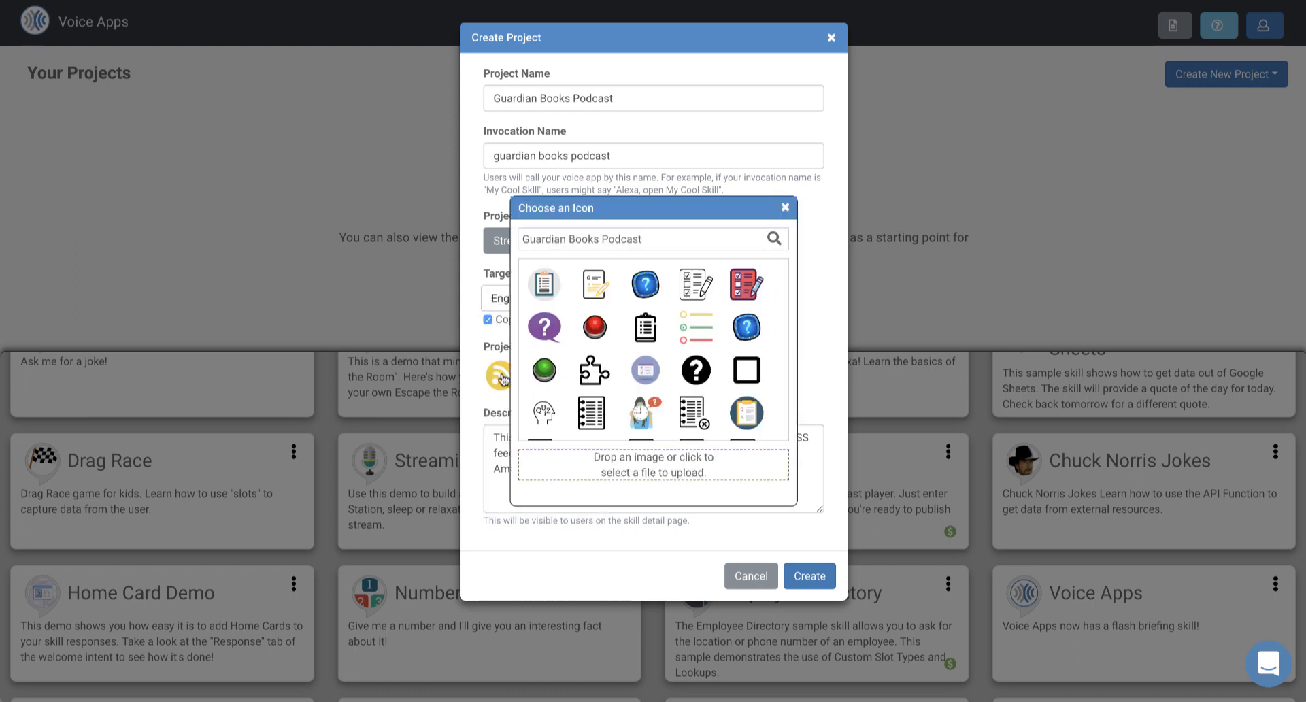
triple_click(660, 237)
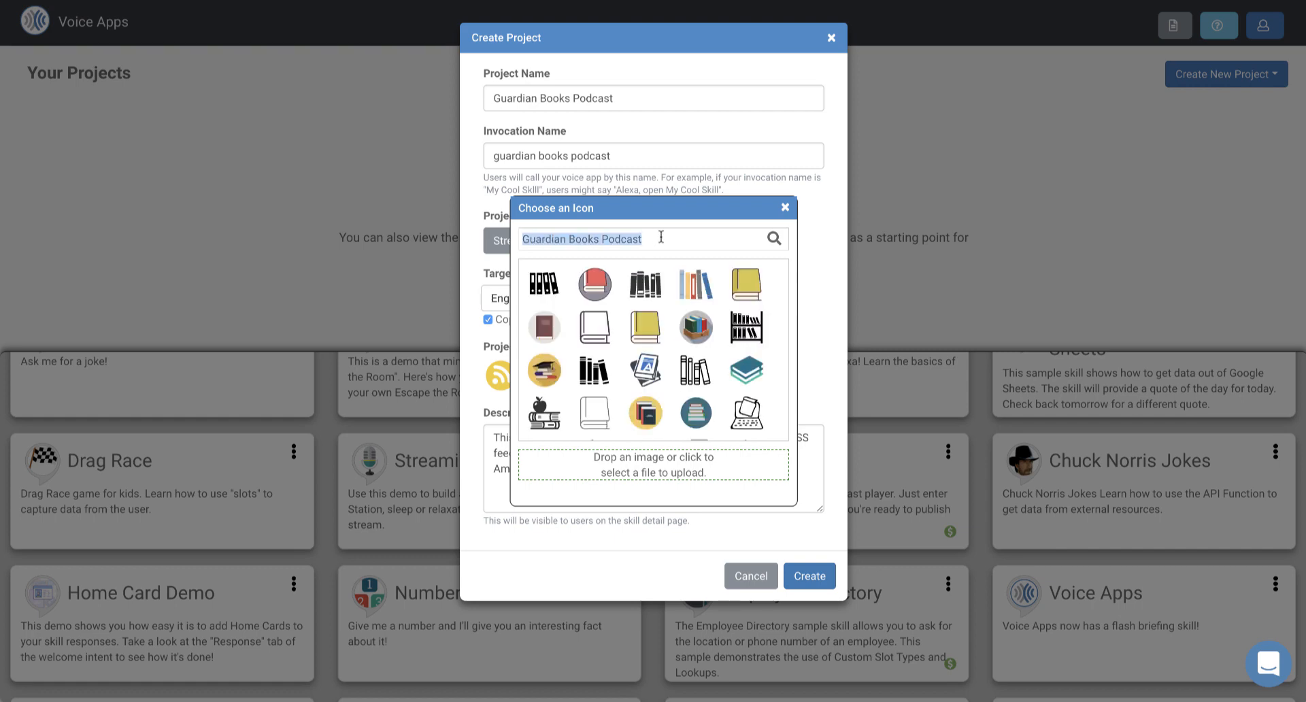
type("poc")
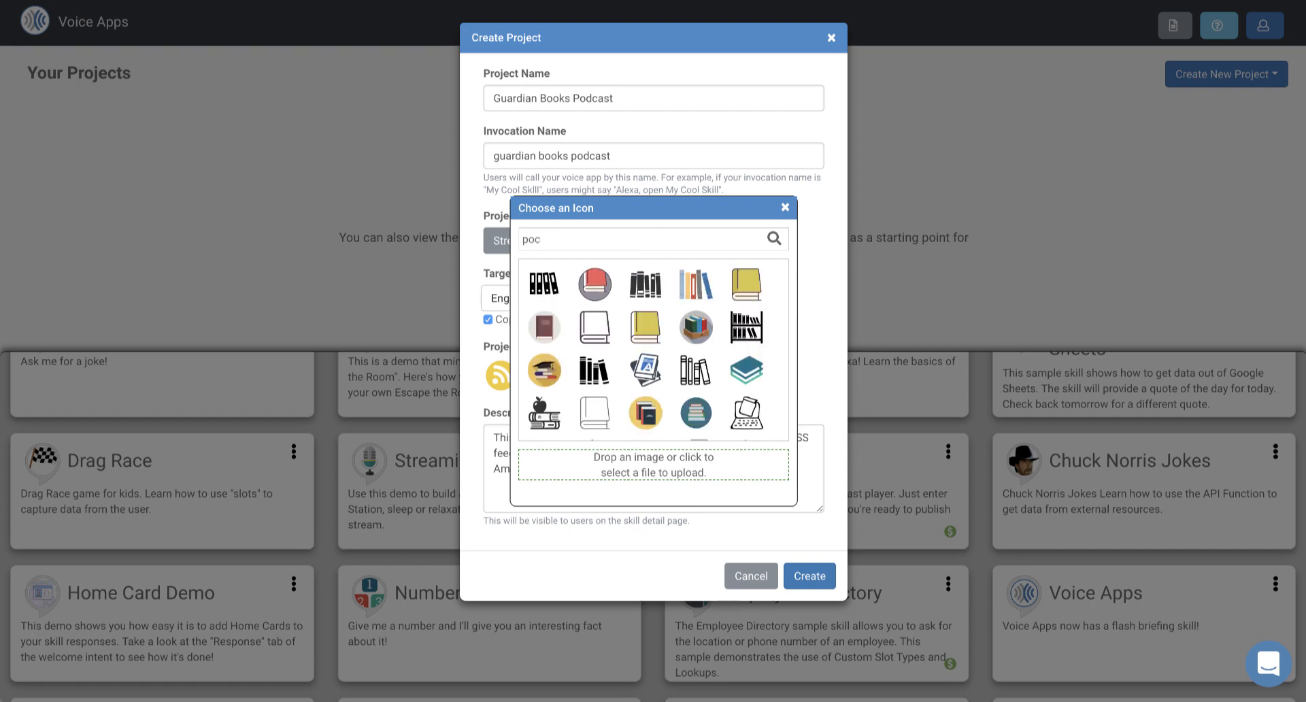
key("BackSpace")
type("dcast")
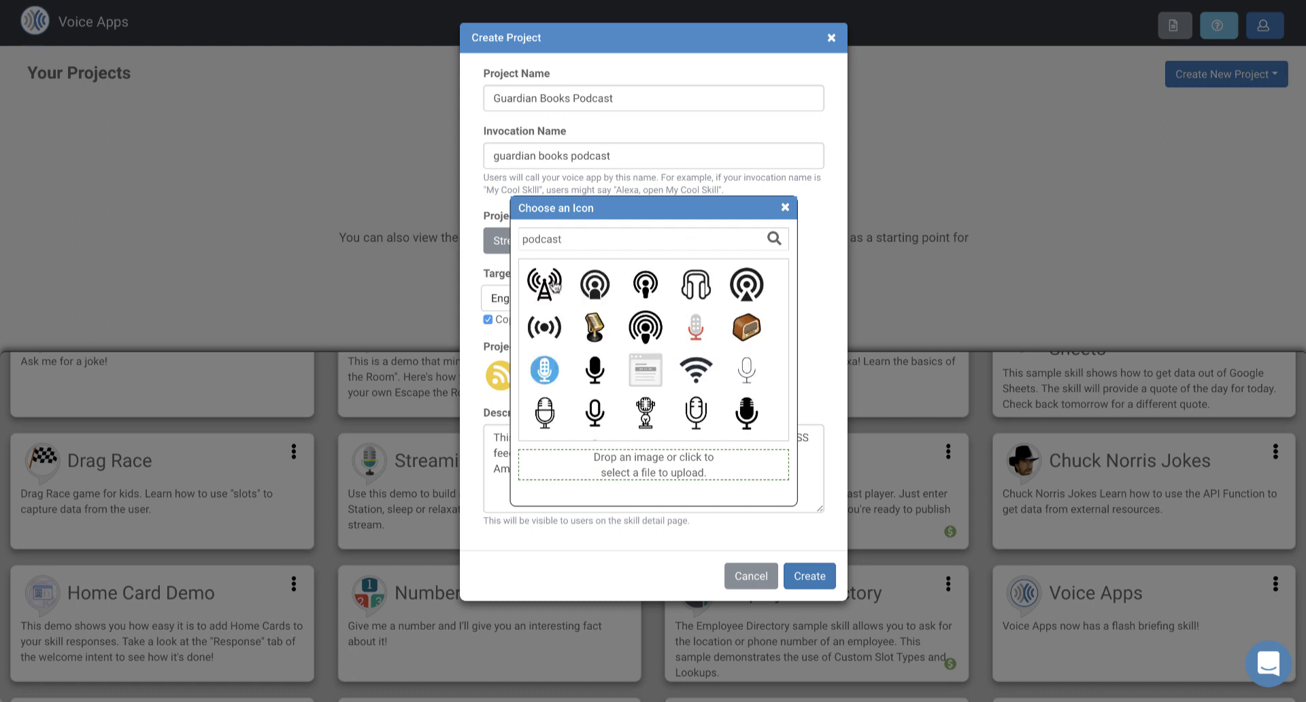
left_click(544, 281)
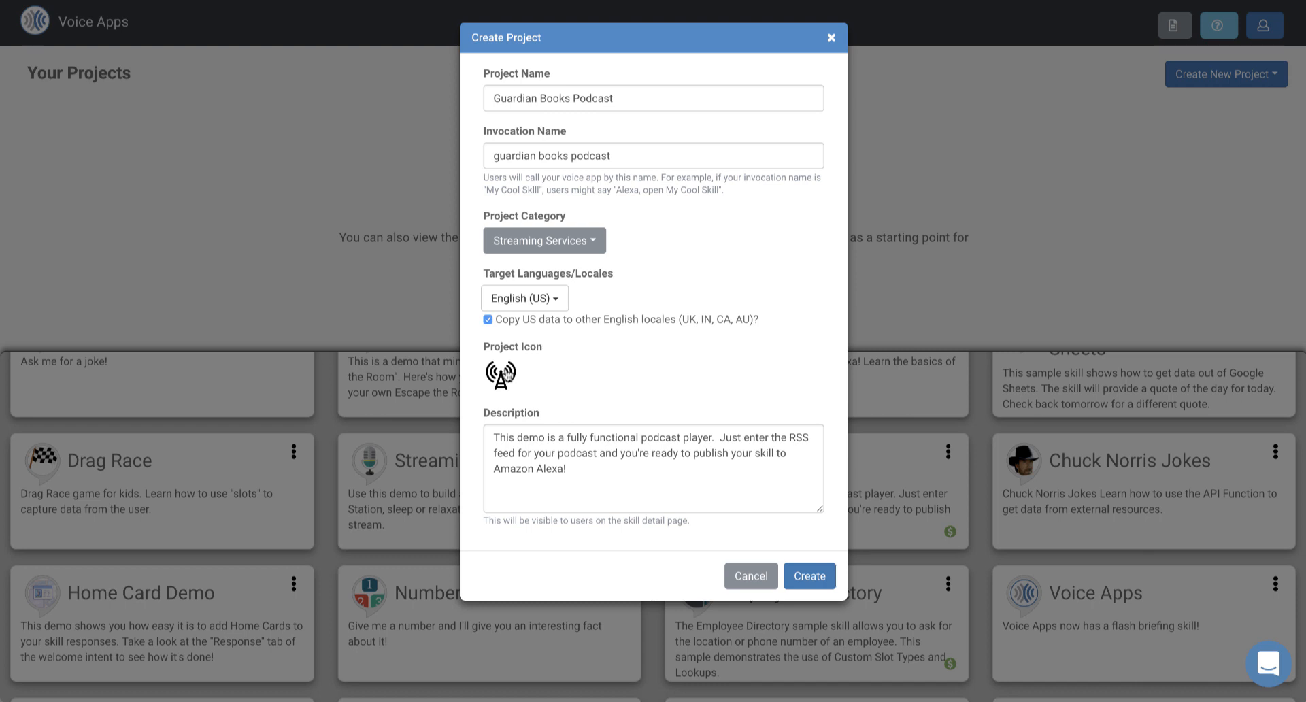
Step: Replace the description with "This is the Guardian Books Podcast" and create the project
left_click_drag(586, 469, 482, 440)
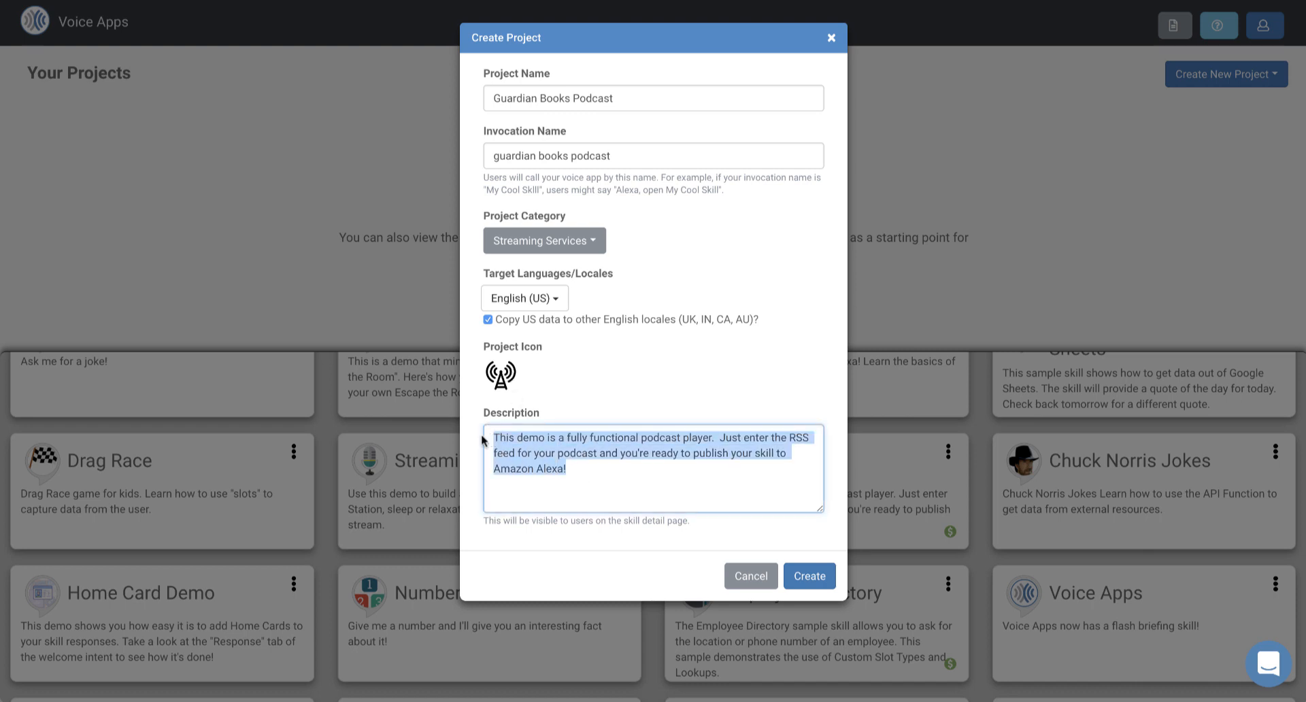
type("This is the")
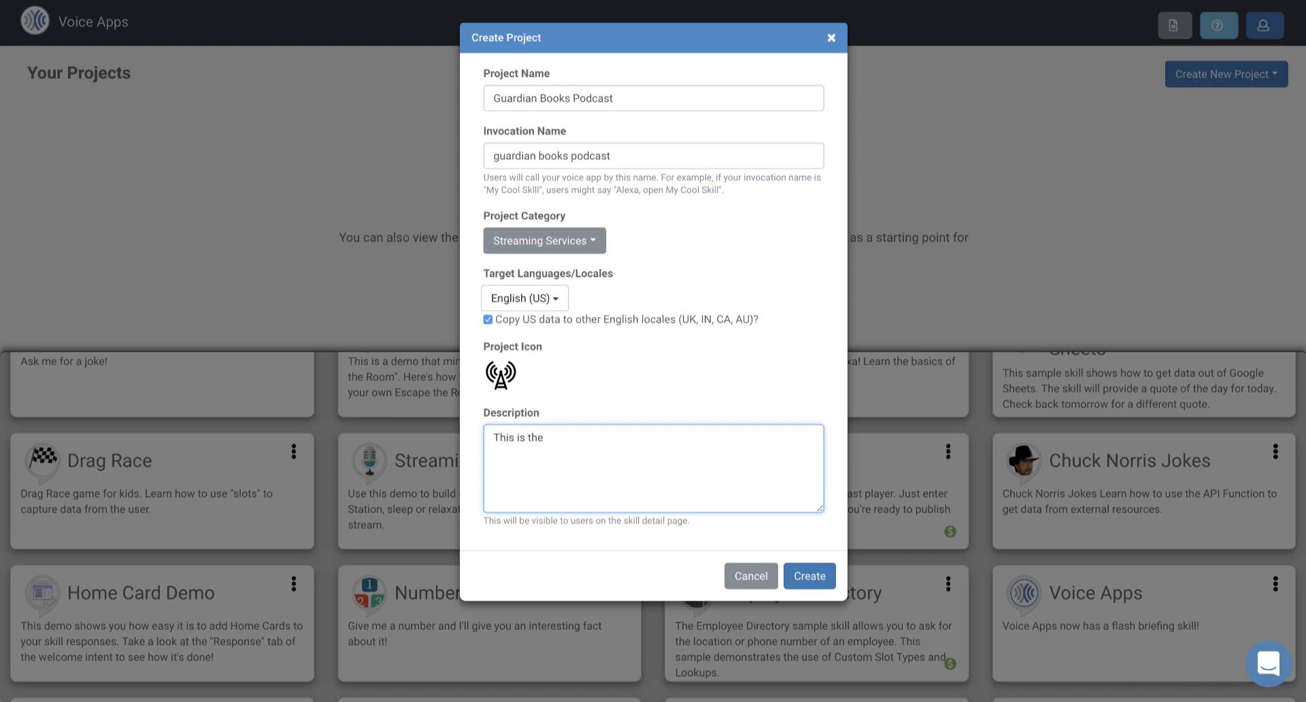
type(" Guardian Books Podcast")
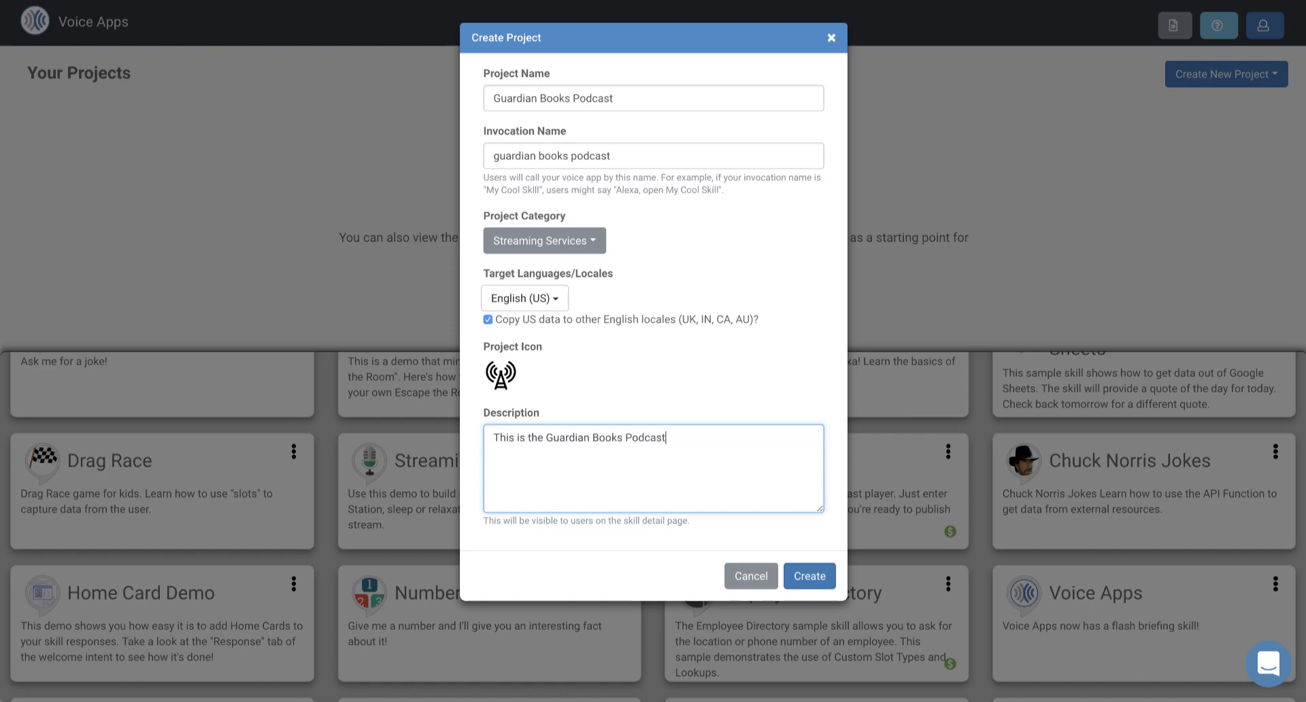
left_click(806, 572)
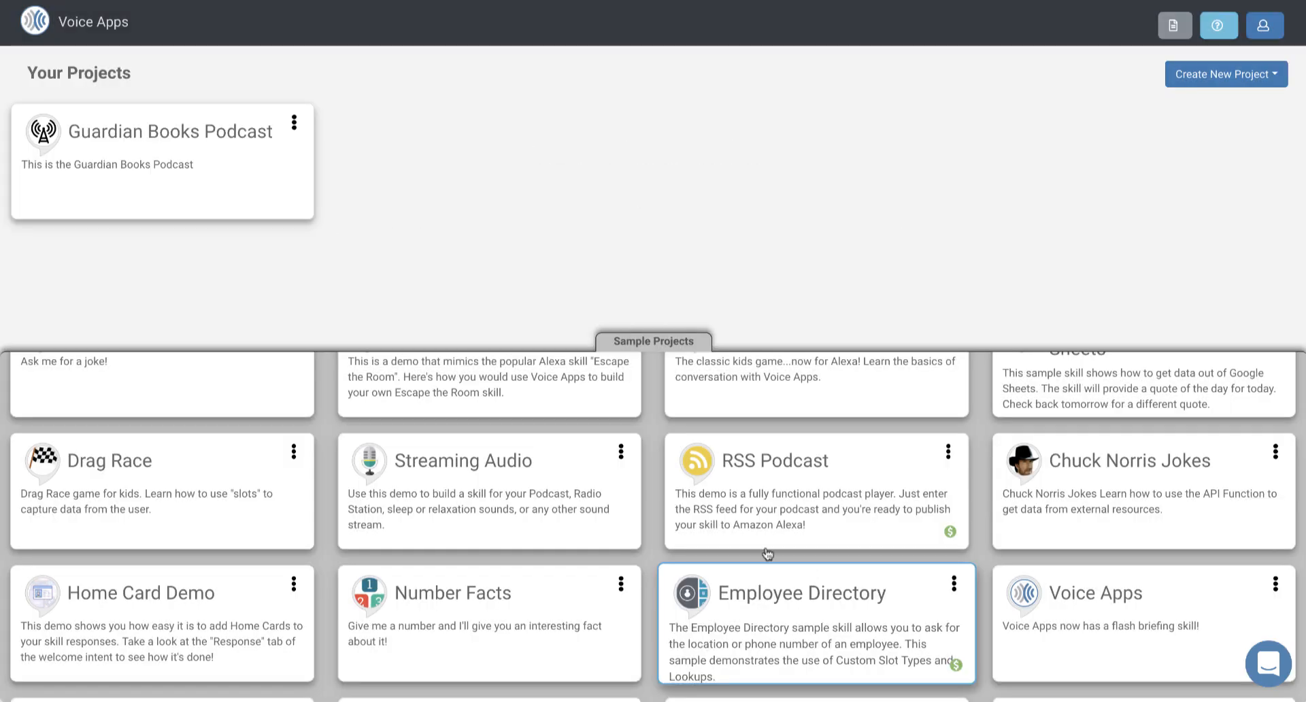
Step: Open the Guardian Books Podcast project with its intent diagram enlarged
left_click(119, 161)
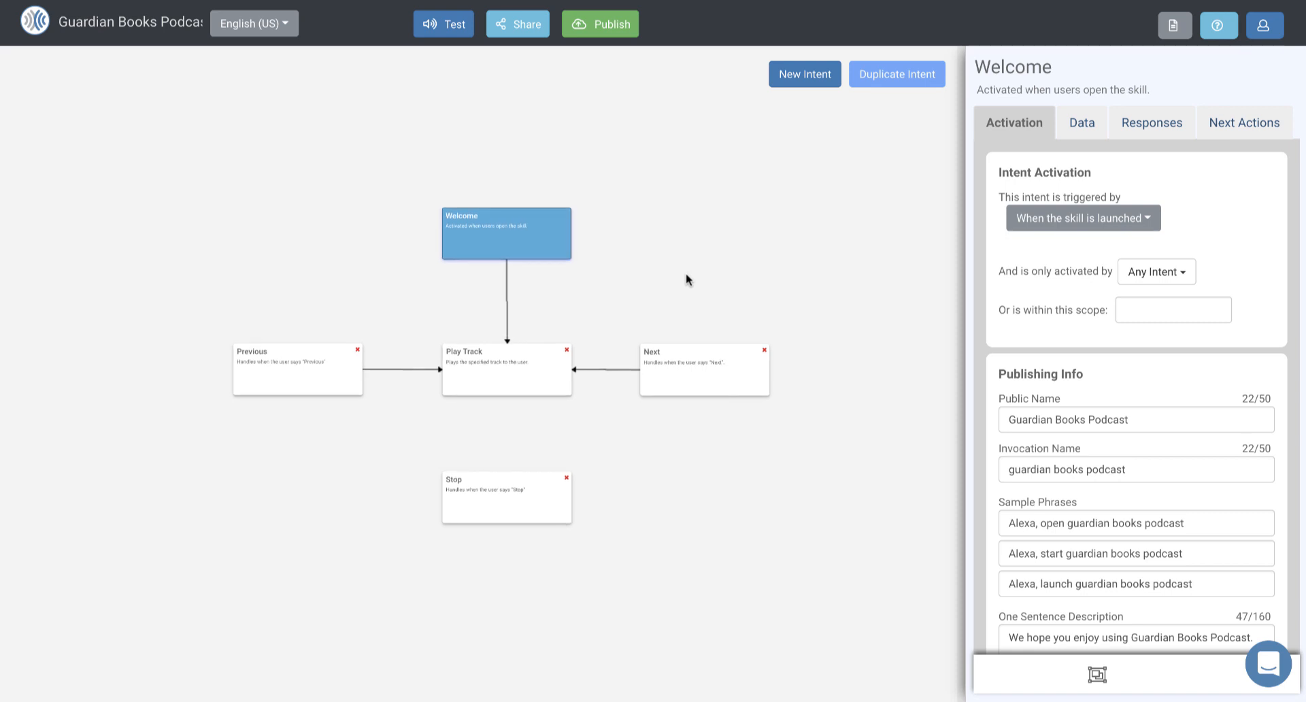
scroll(708, 246, "up", 3)
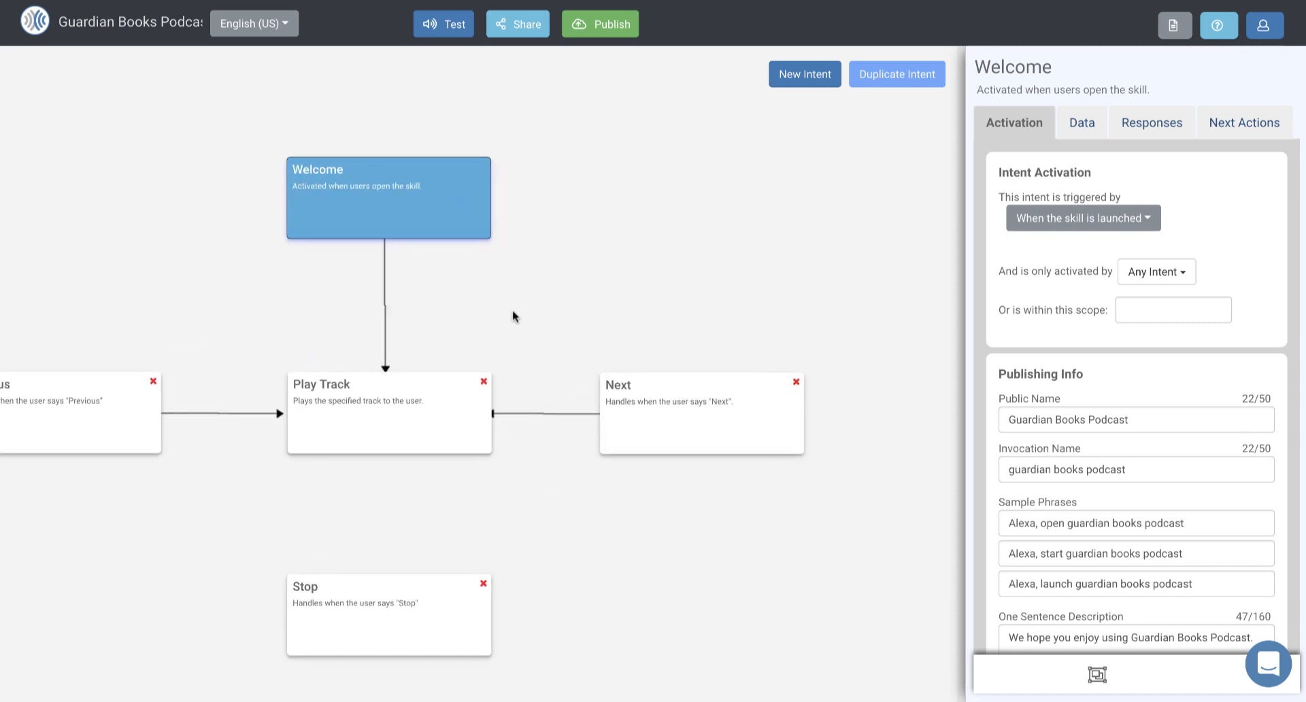
left_click_drag(496, 312, 614, 286)
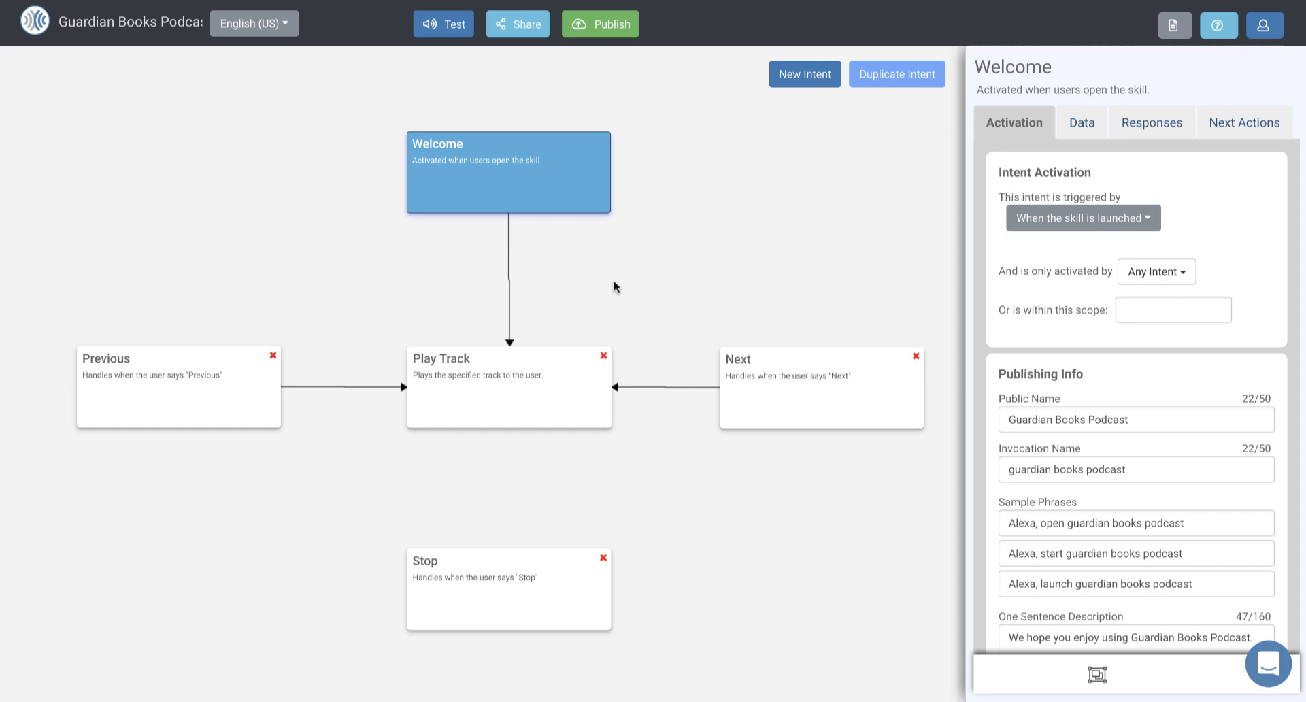
left_click(504, 392)
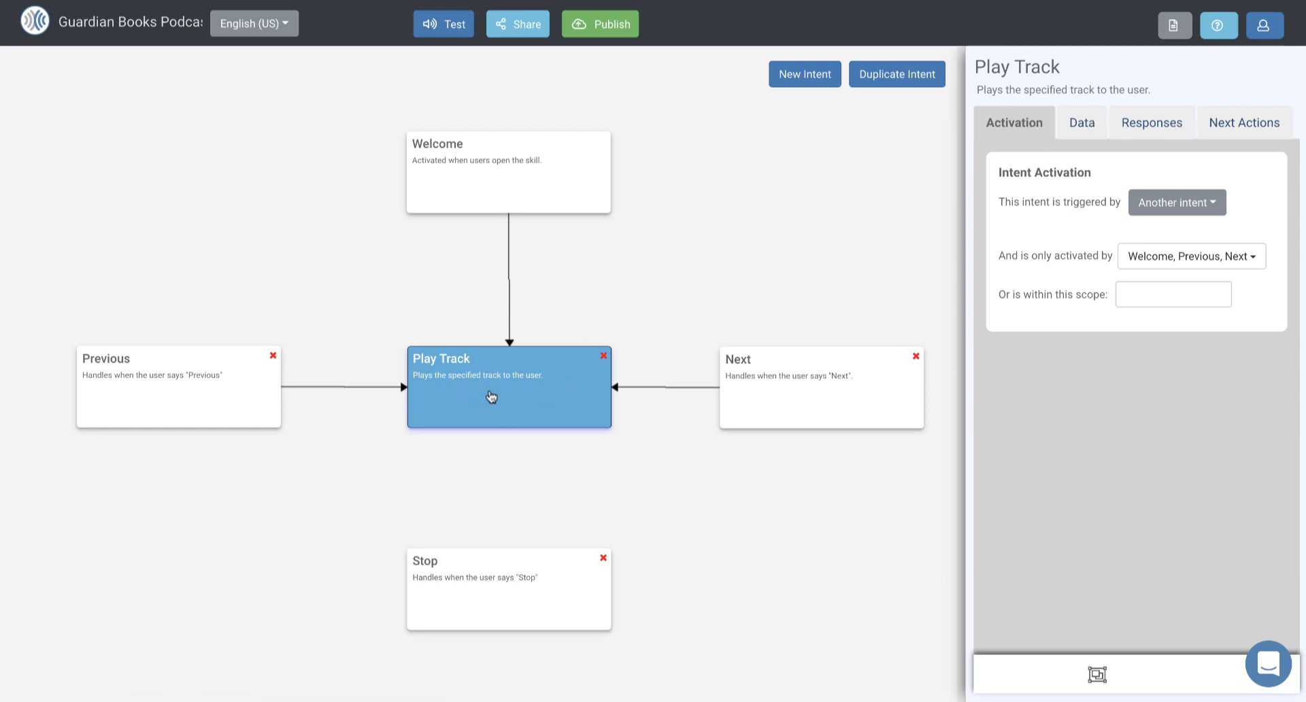
left_click(1082, 124)
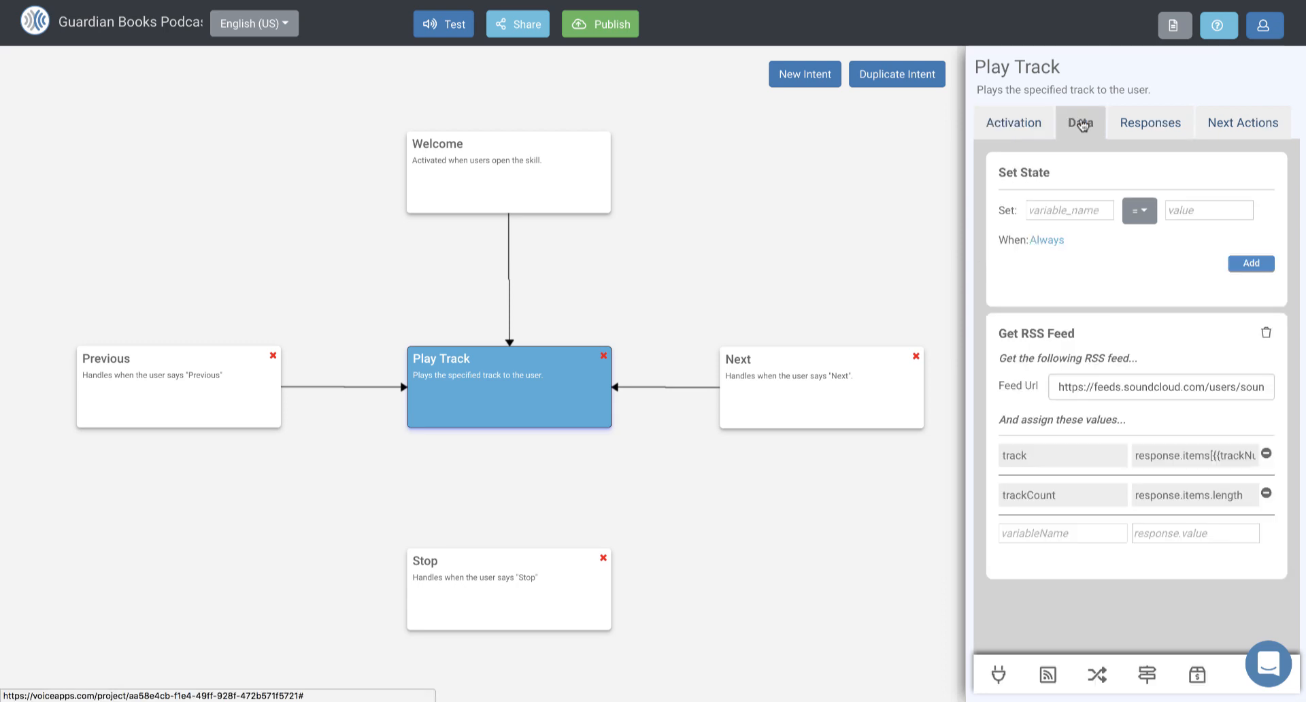
left_click(1059, 386)
left_click_drag(1058, 385, 1282, 399)
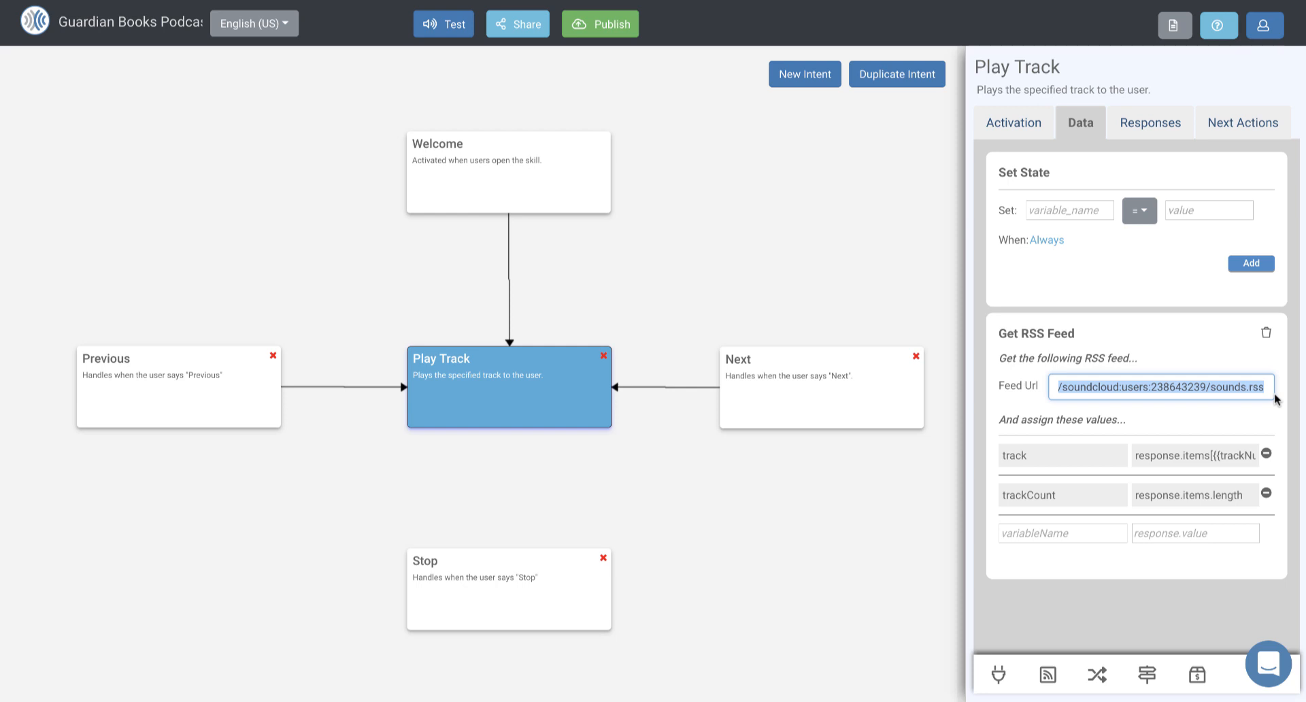
key("ctrl+v")
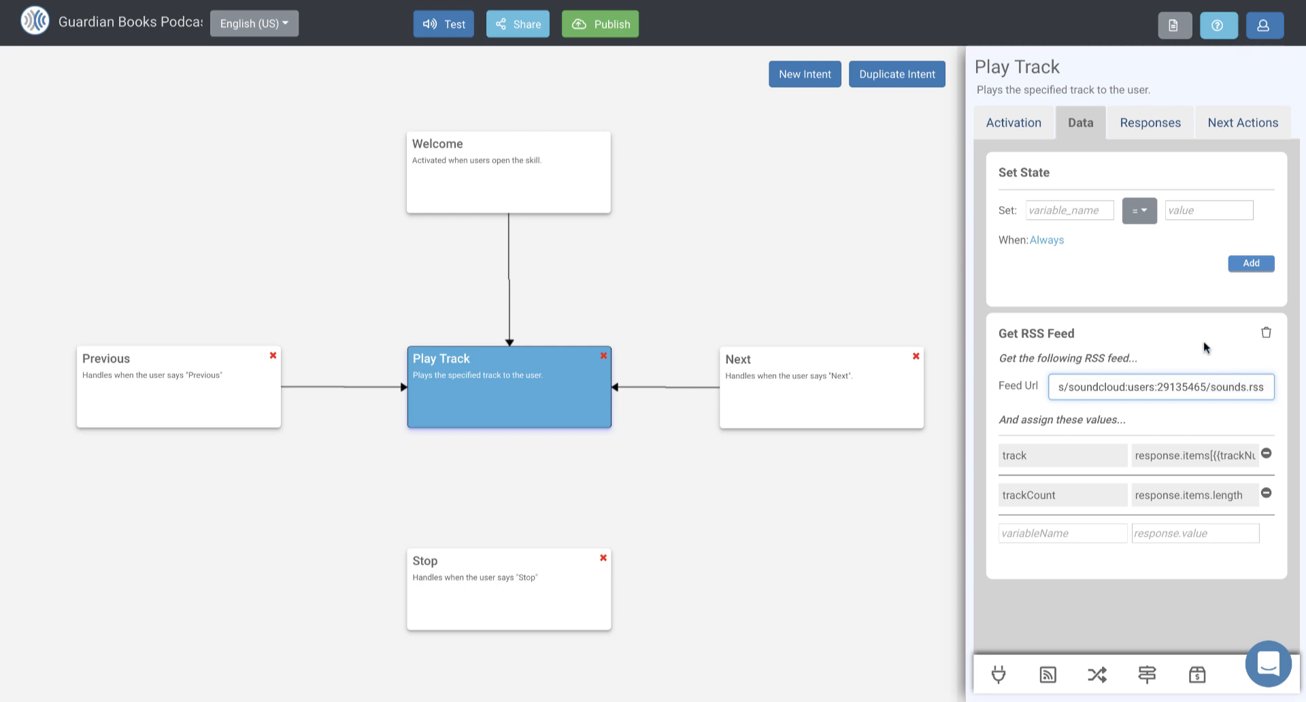
left_click(1177, 330)
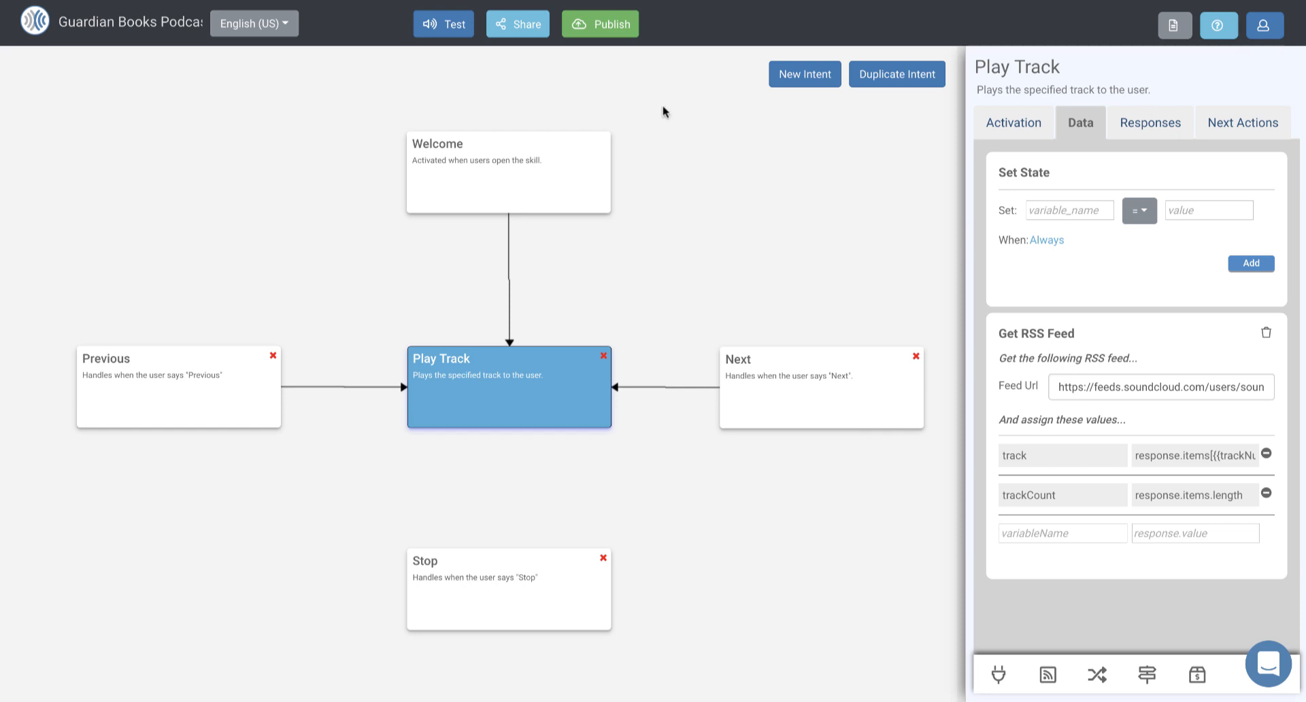
Step: Run the skill in the tester and send it the command "stop"
left_click(450, 32)
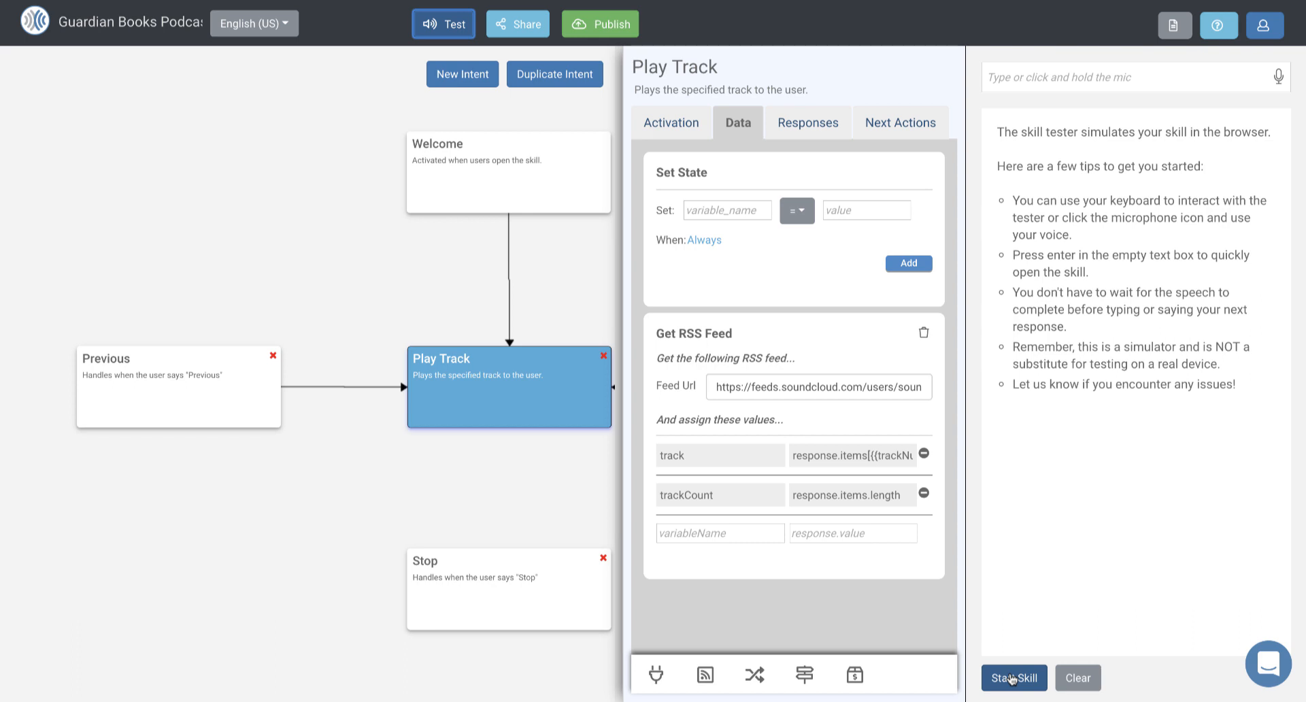
left_click(1013, 679)
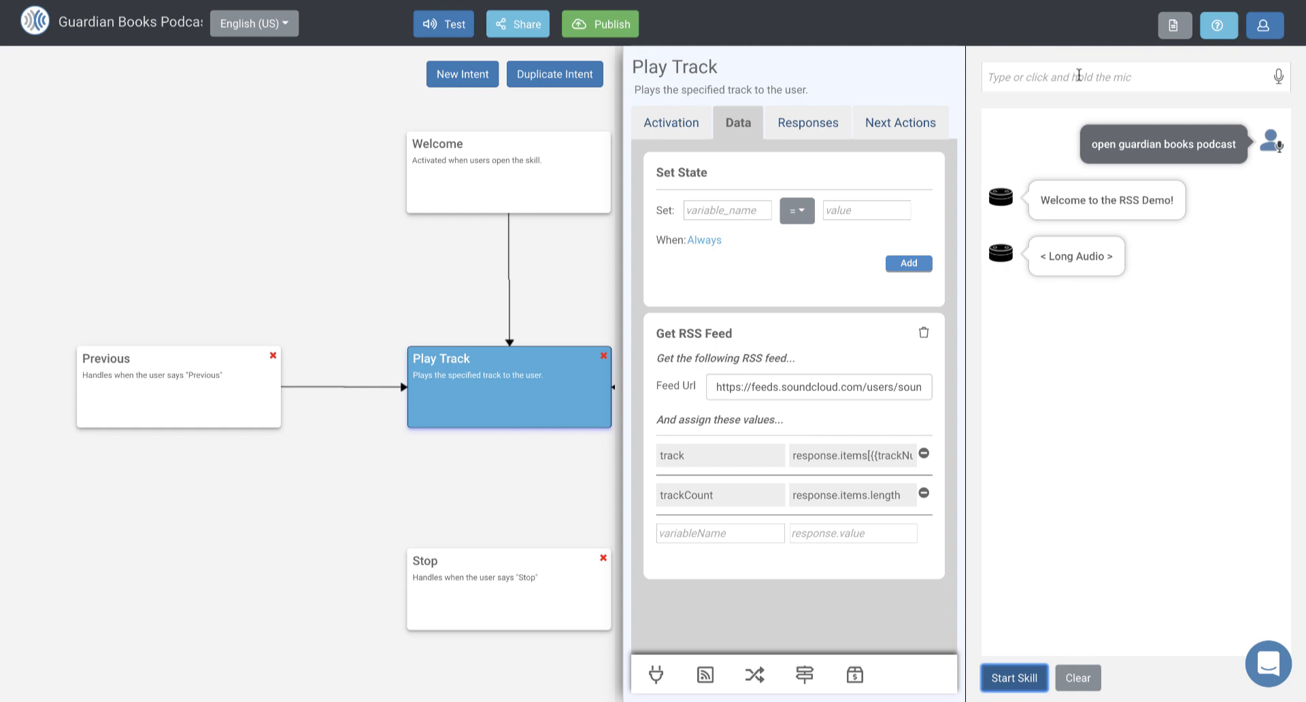
left_click(1079, 74)
type("stop")
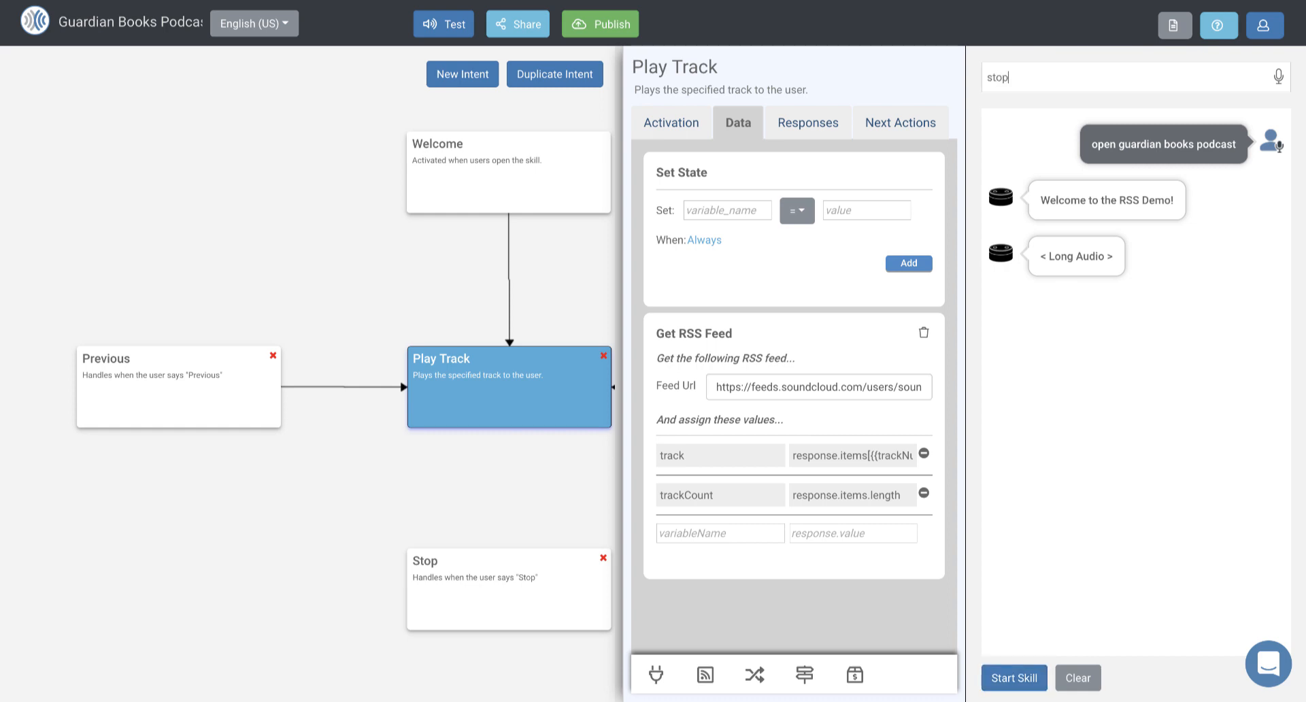
key("Return")
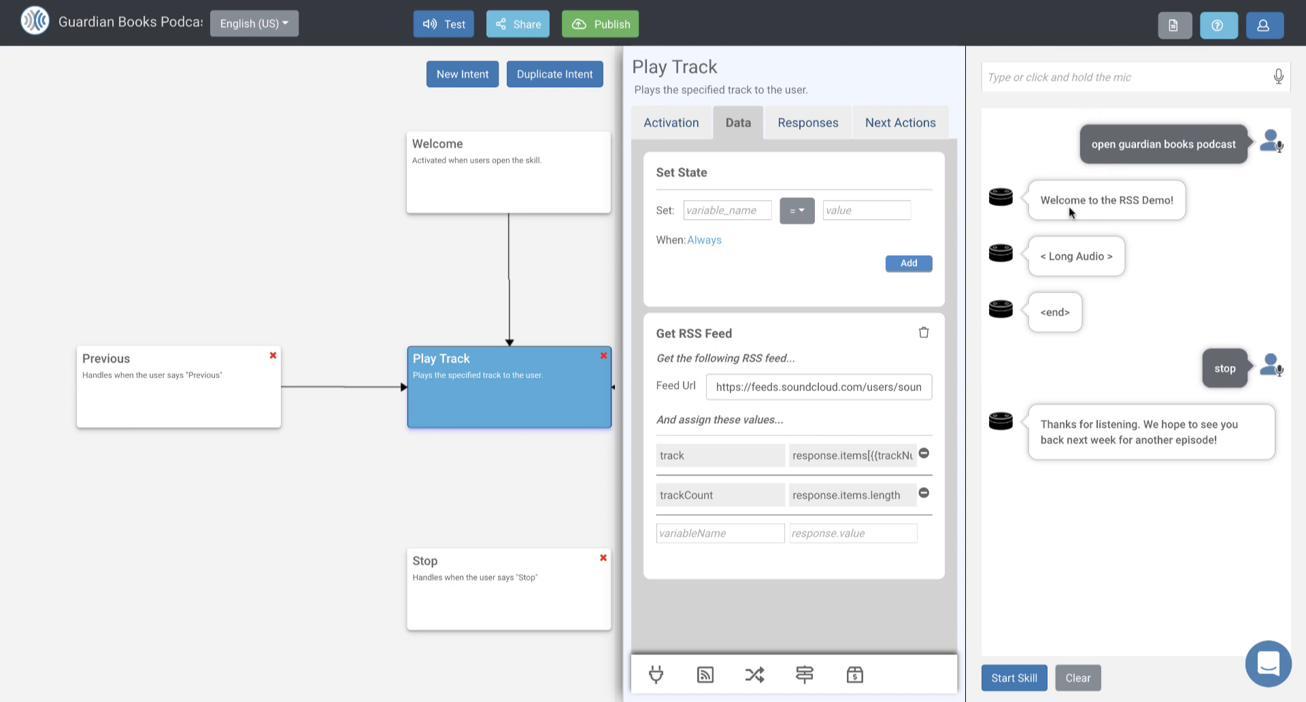
Step: Change the Welcome intent's Alexa response to "Welcome to the Guardian Books Podcast."
left_click(510, 172)
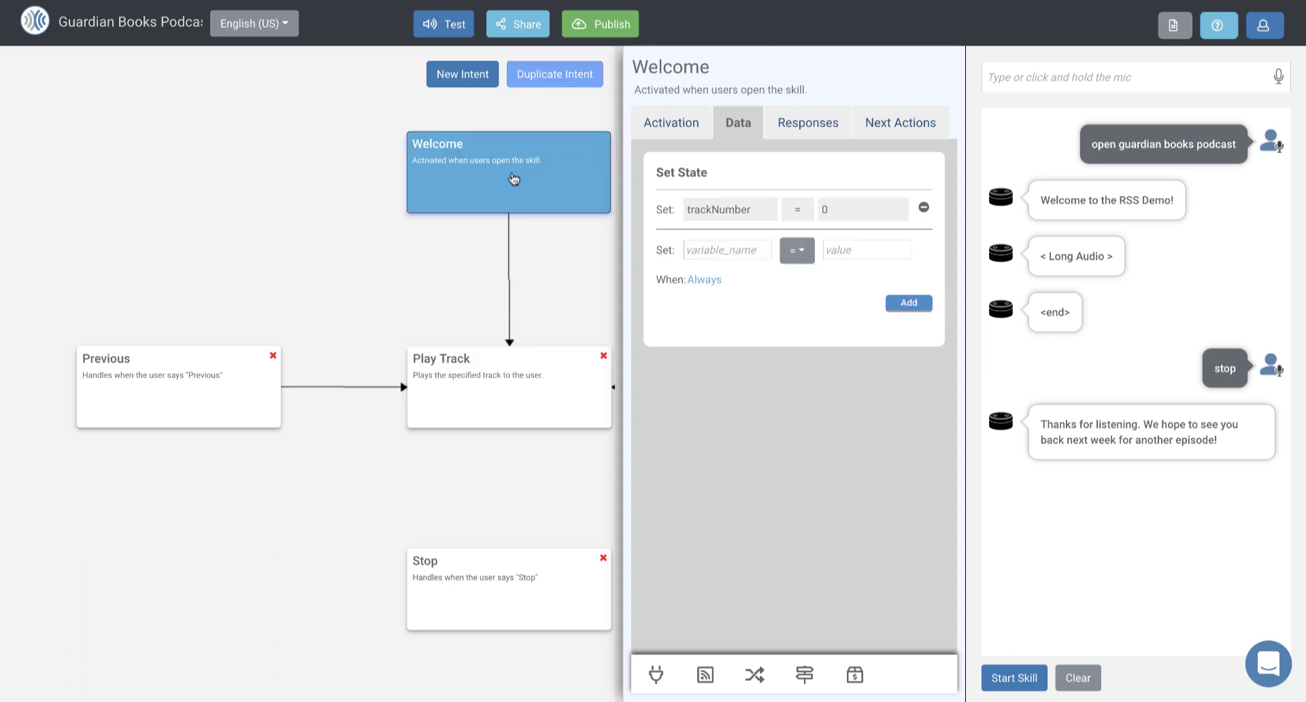
left_click(804, 131)
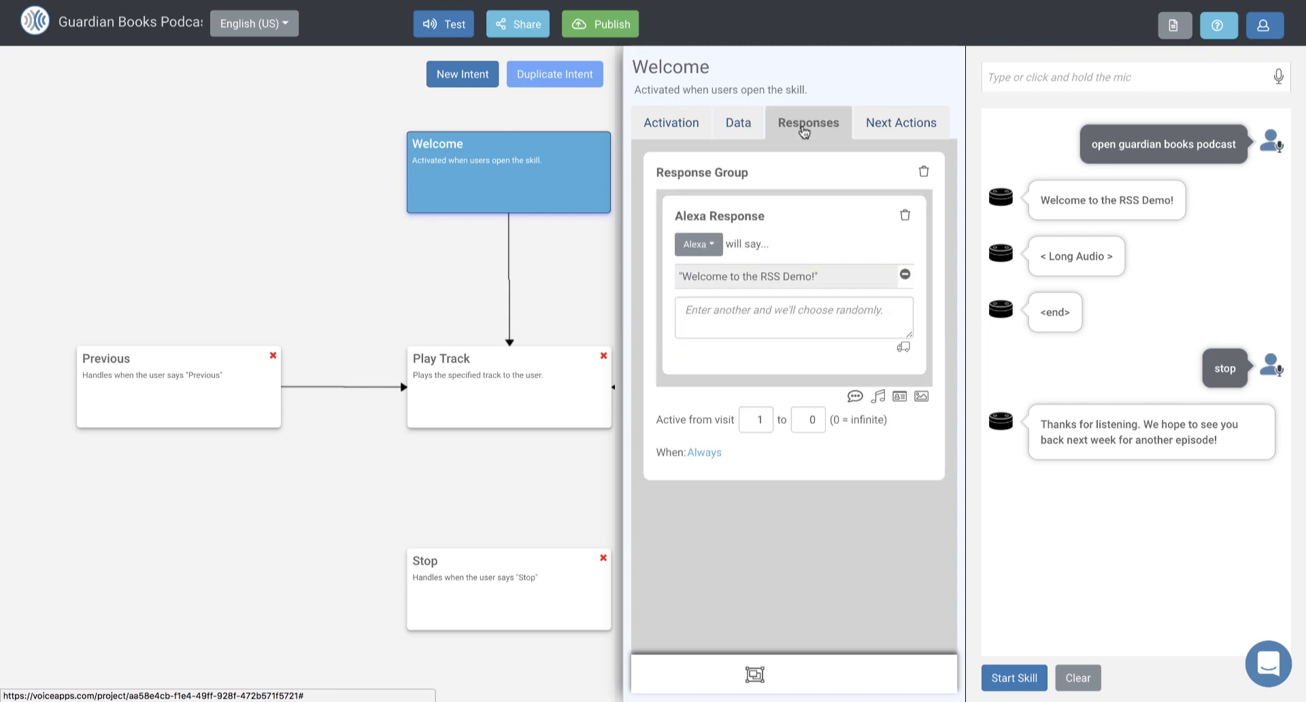
left_click(751, 279)
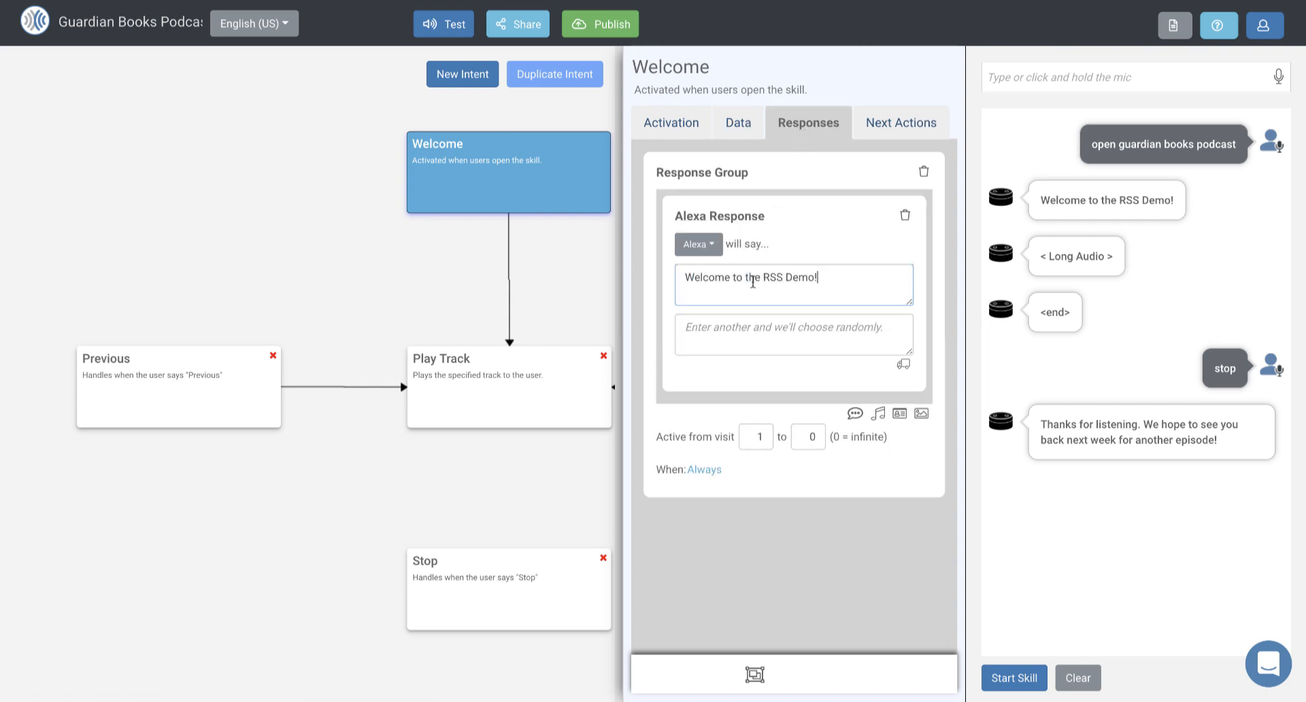
key("BackSpace")
key("BackSpace")
key("BackSpace")
key("BackSpace")
key("BackSpace")
key("BackSpace")
key("BackSpace")
key("BackSpace")
key("BackSpace")
type("Guardian Books Podcast.")
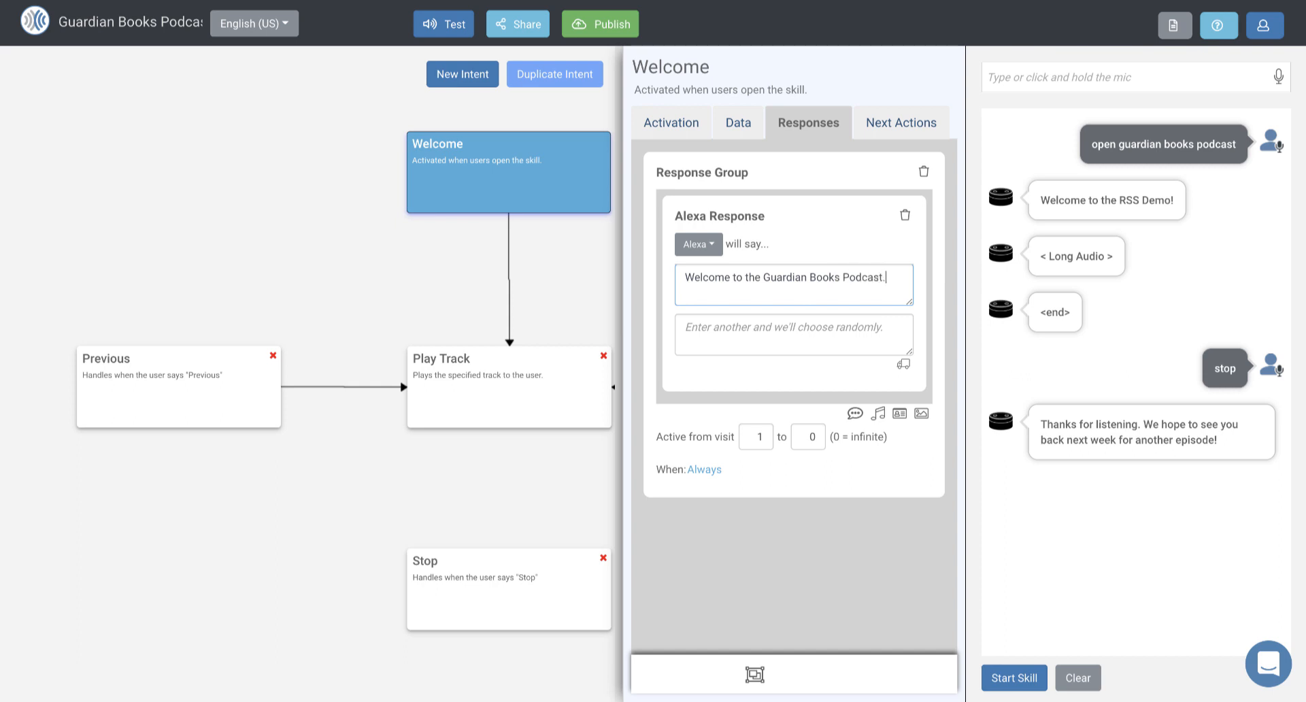
left_click(841, 325)
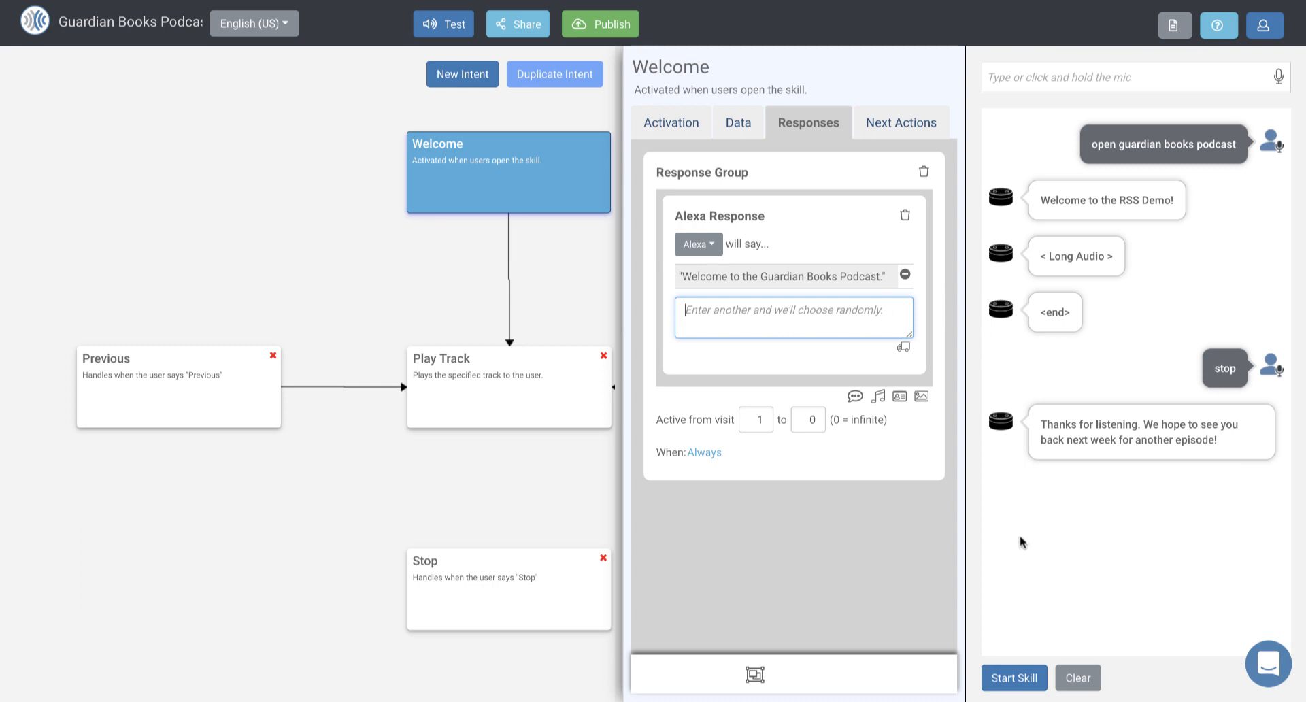
Step: Restart the skill in the tester to try the new greeting and end playback with the command "stop"
left_click(1012, 675)
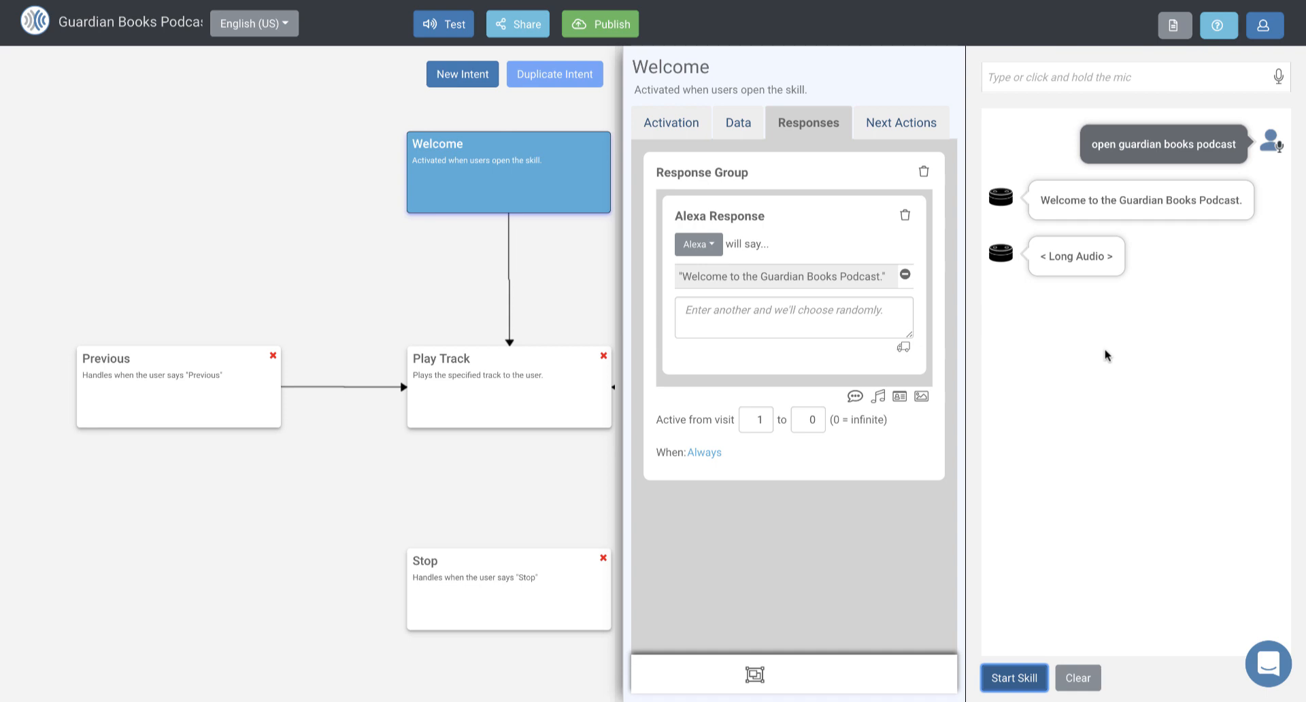
left_click(1162, 74)
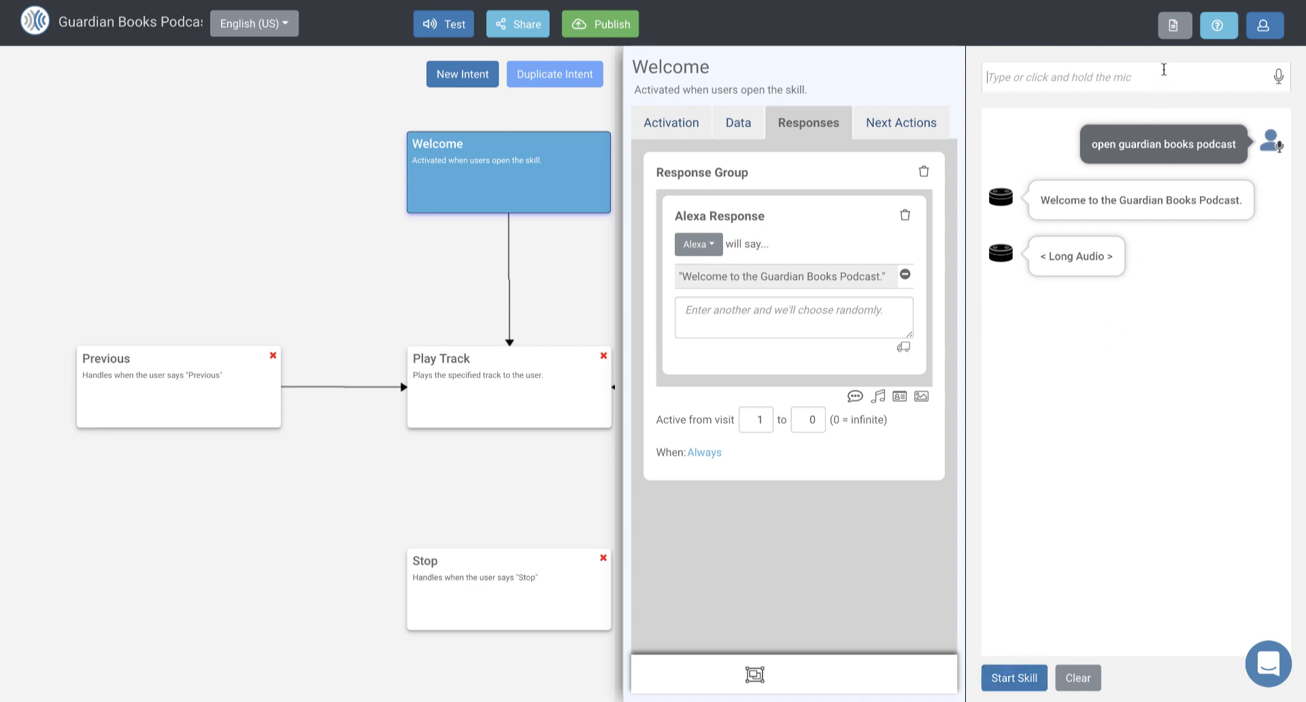
type("stop")
key("Return")
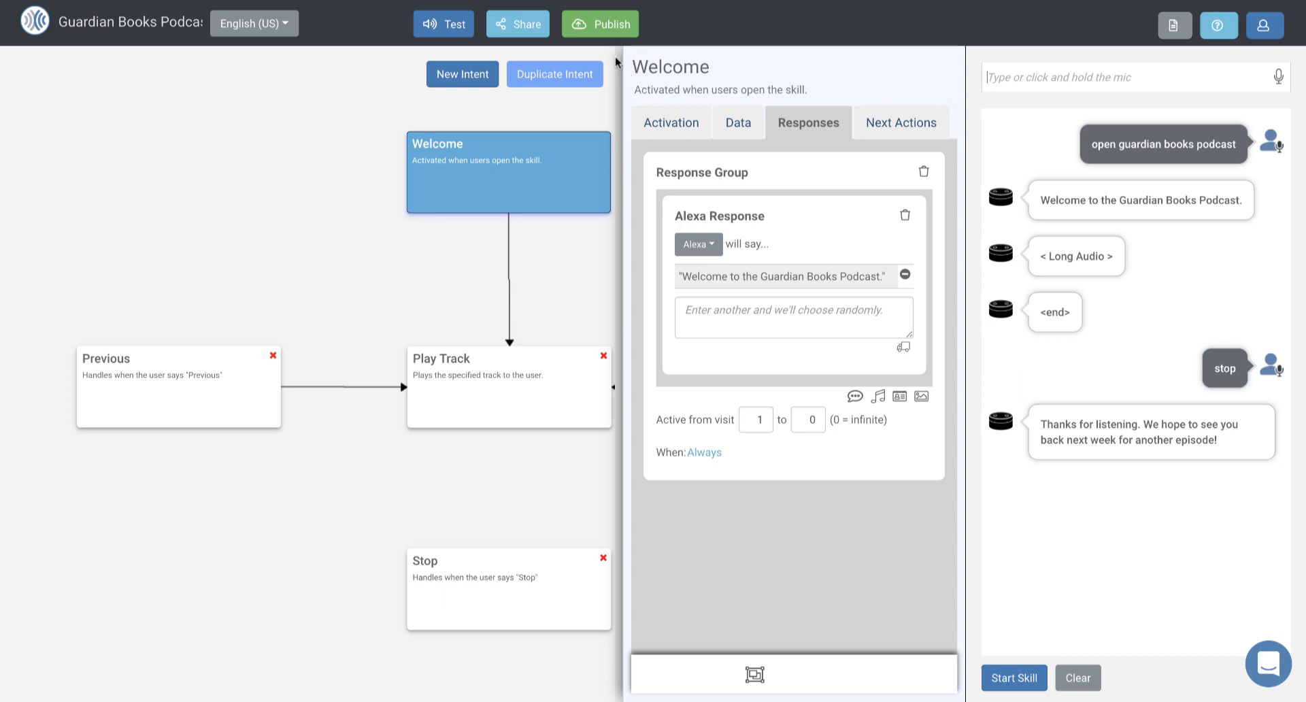
Step: Publish the project by deploying the Guardian Books Podcast skill to the Amazon account, and close the publish dialog
left_click(609, 27)
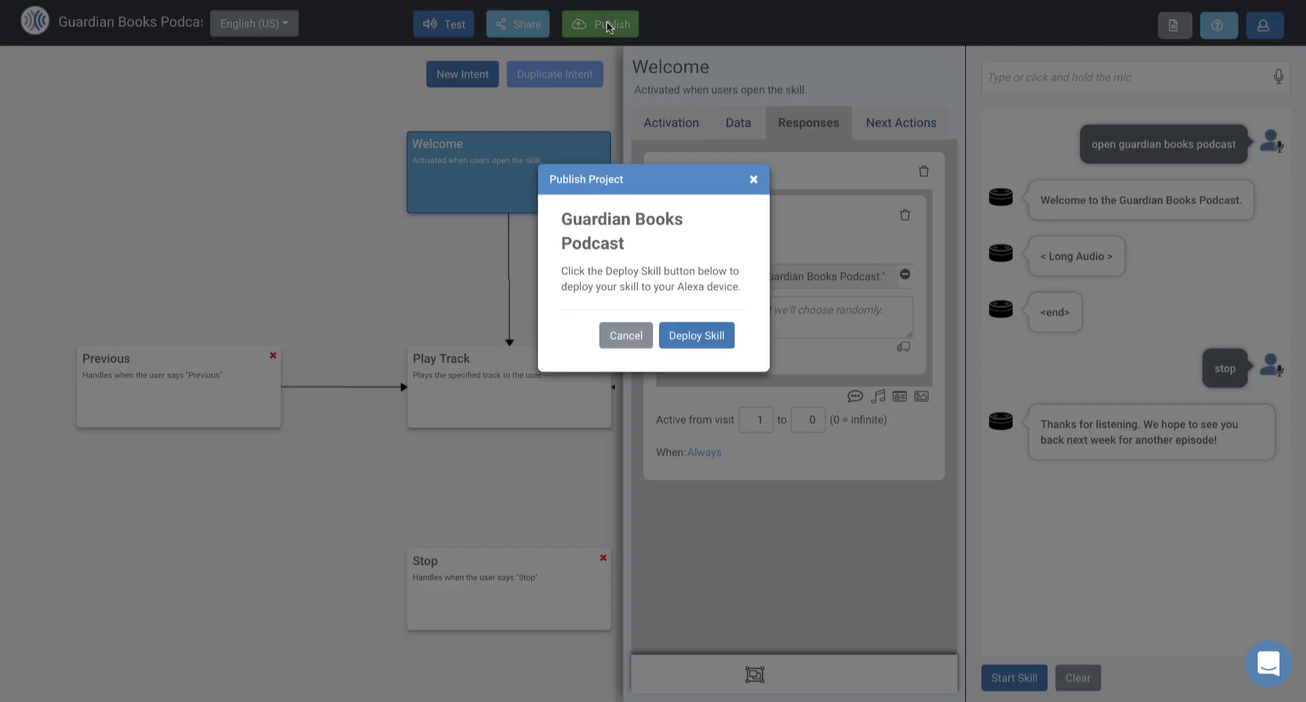
left_click(702, 336)
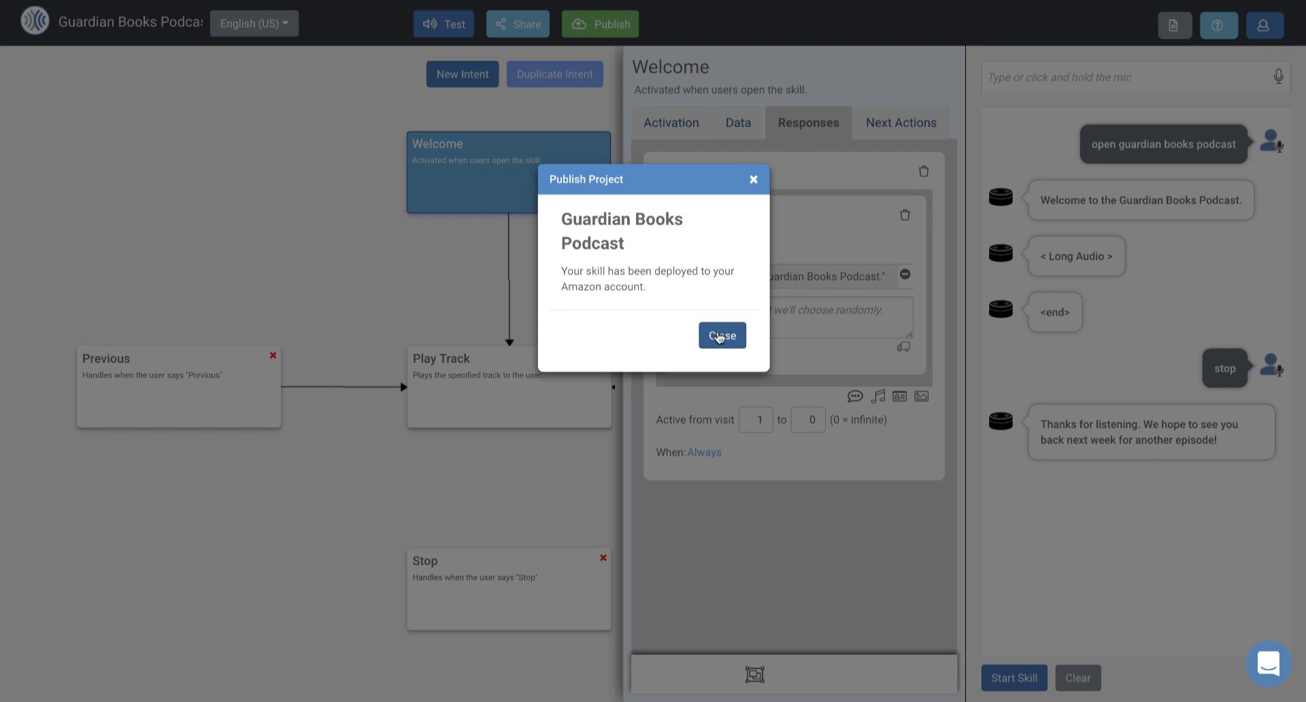
left_click(714, 336)
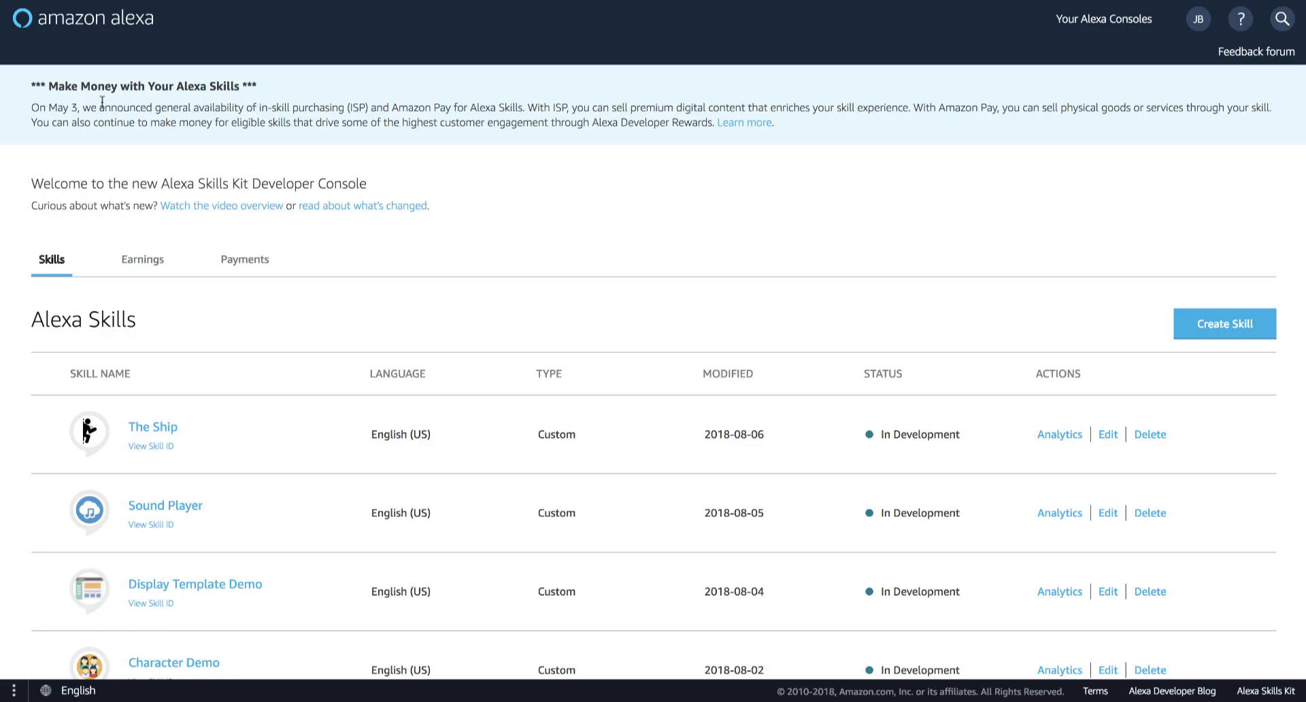
Step: In the Alexa developer console, reload the skill list, open Guardian Books Podcast for editing and review its English (US) store preview
key("super+r")
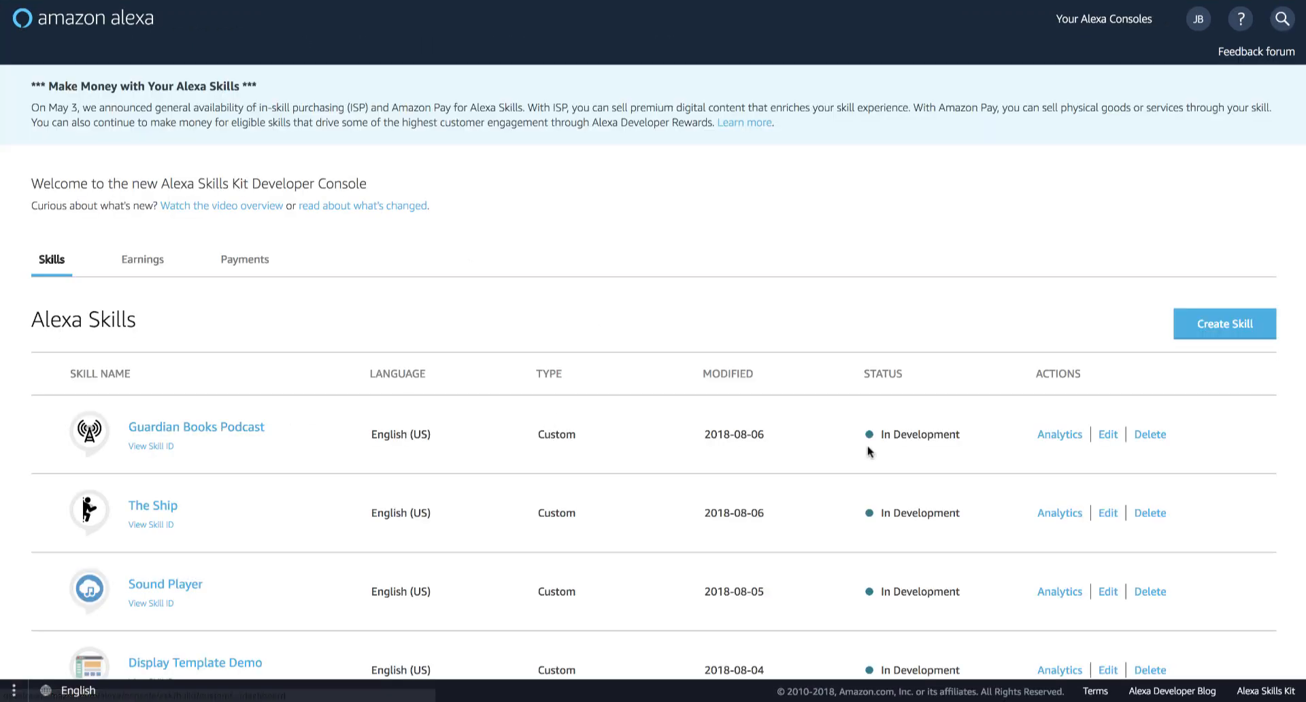
left_click(1113, 437)
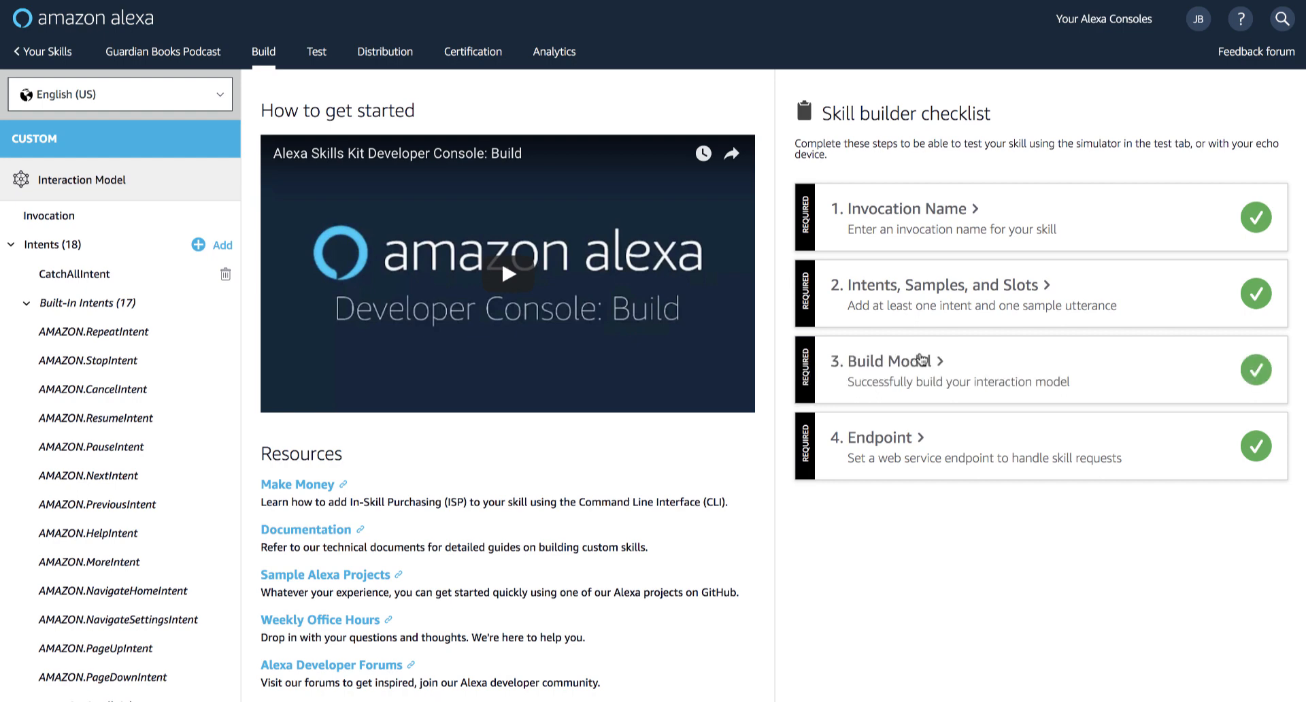
left_click(385, 52)
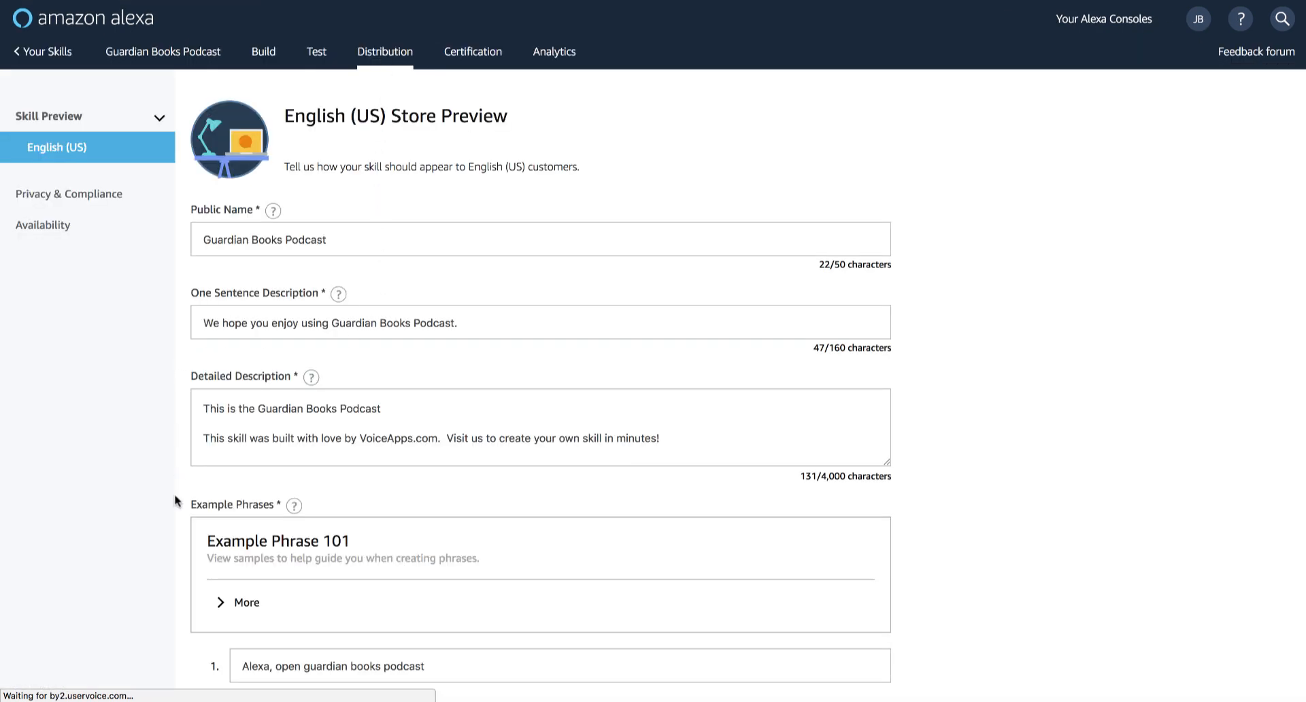
scroll(175, 500, "down", 7)
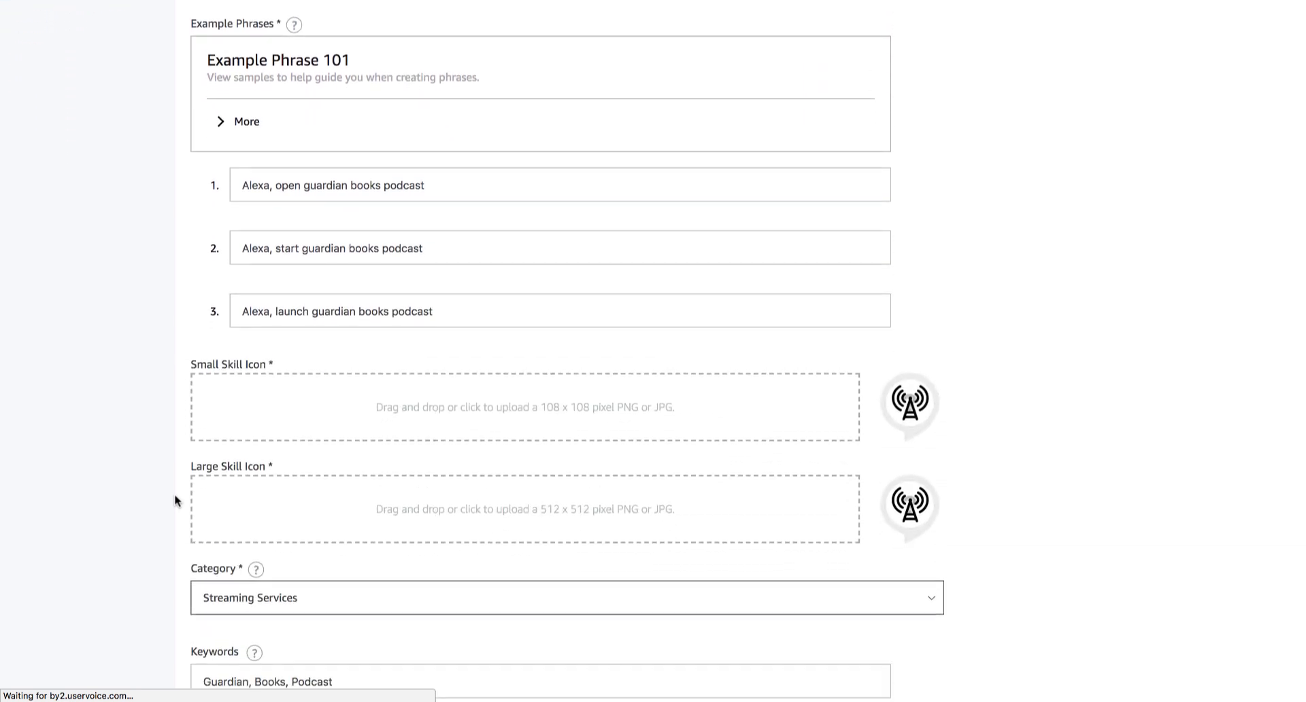
scroll(174, 501, "down", 4)
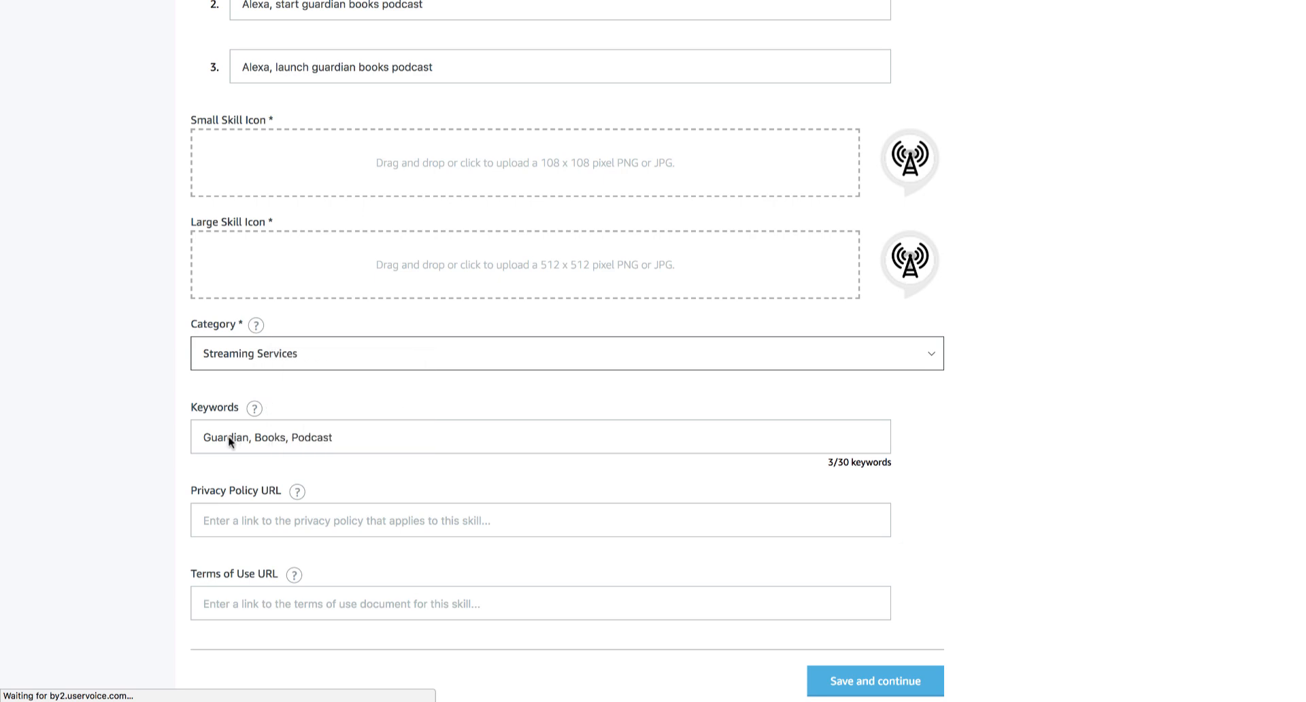
scroll(114, 241, "up", 9)
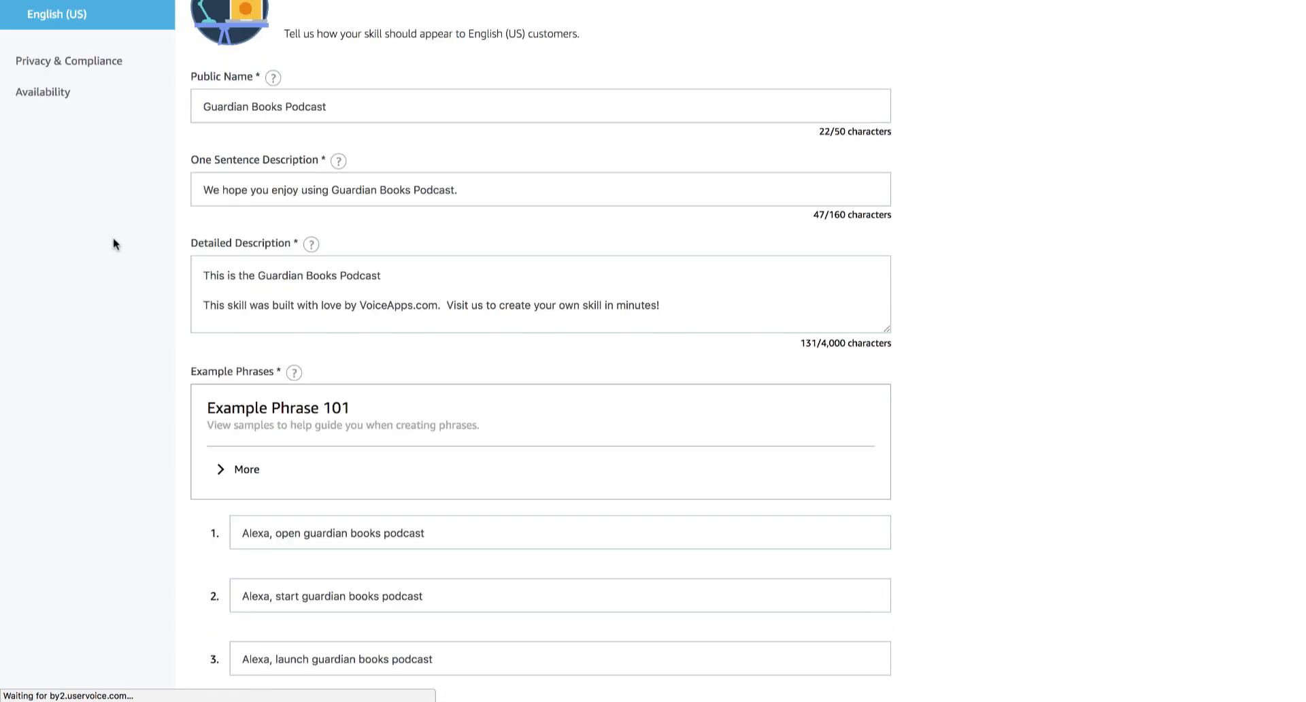
scroll(113, 239, "up", 2)
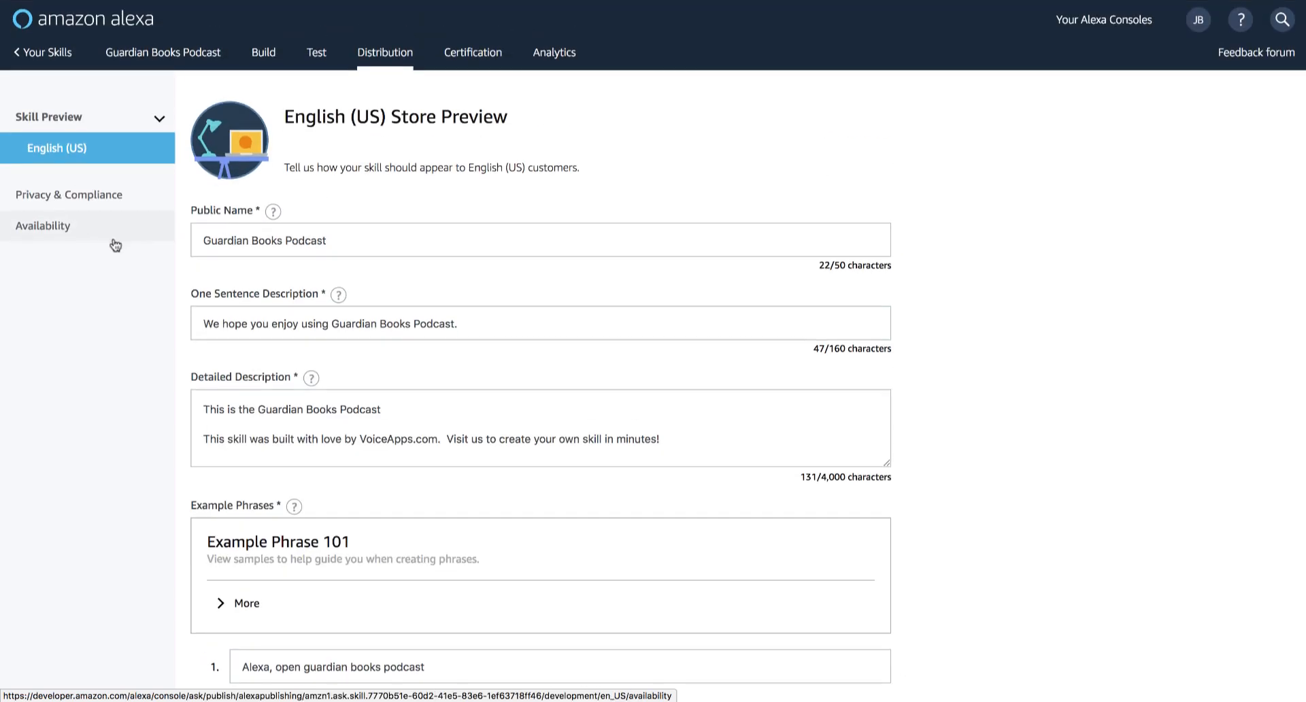
Step: Check the skill's certification validation and submit Guardian Books Podcast for review
left_click(485, 59)
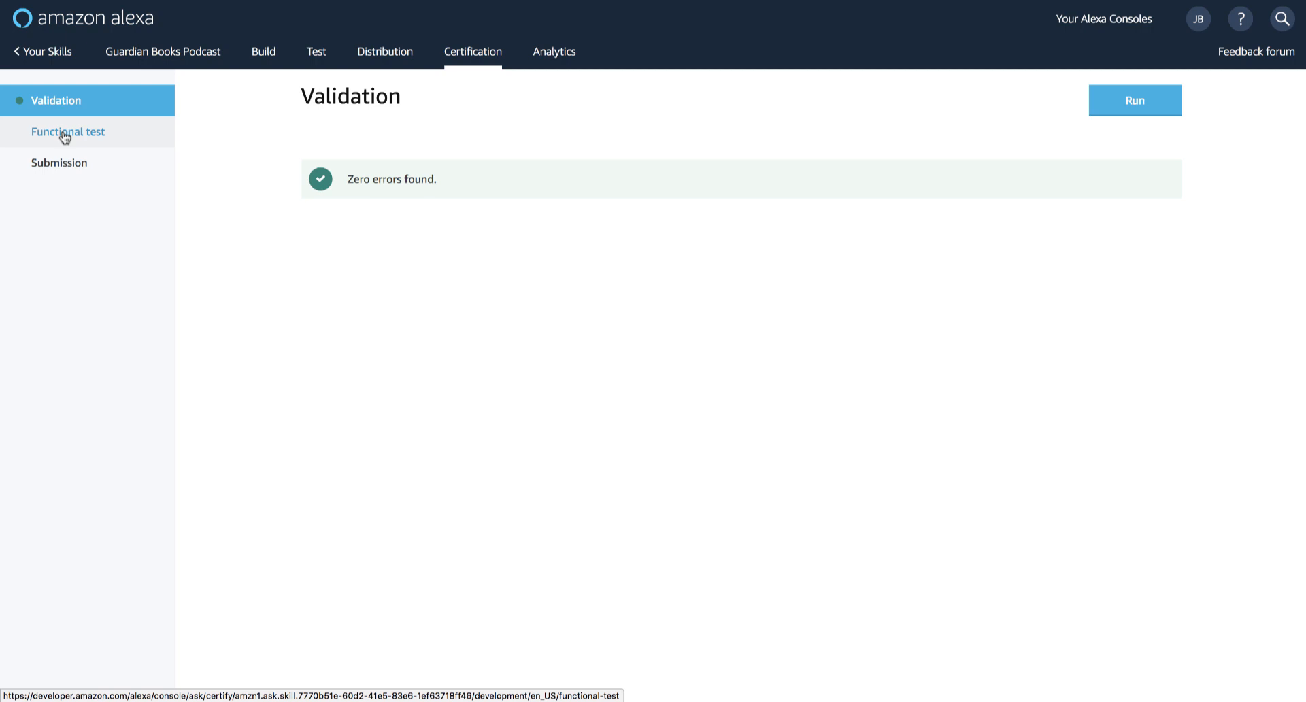
left_click(62, 167)
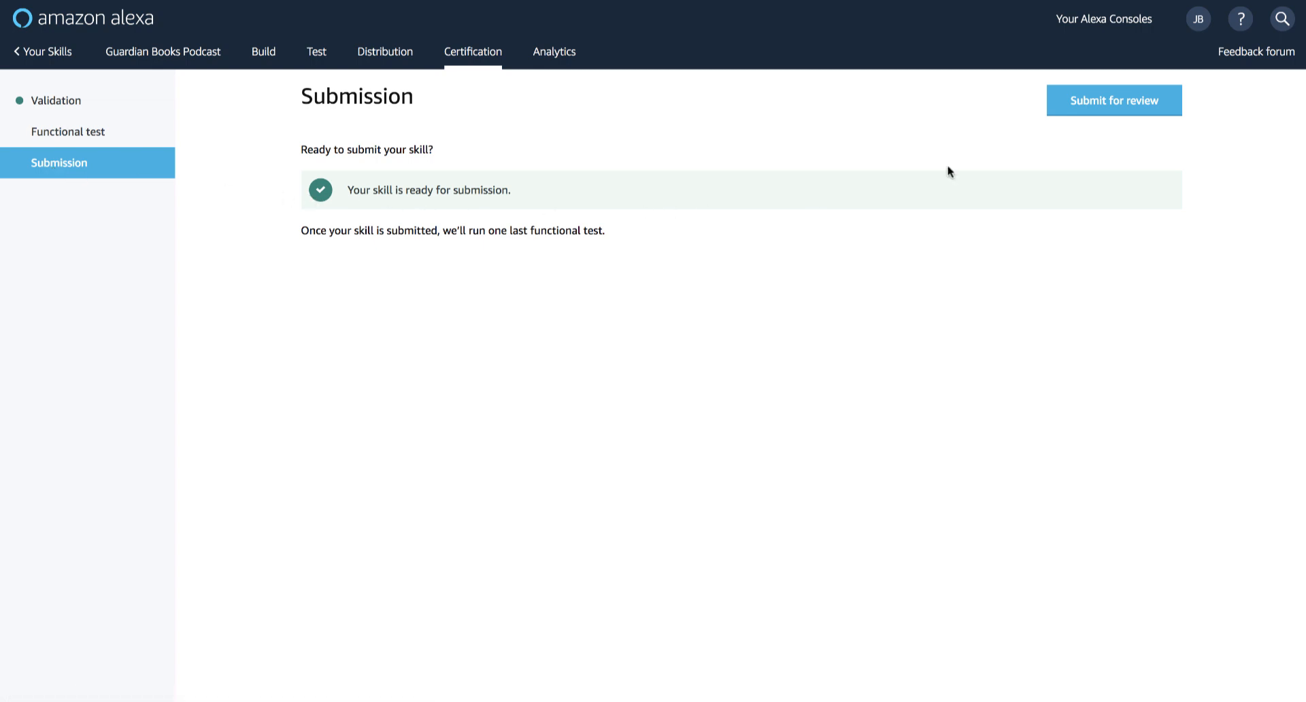
left_click(1102, 102)
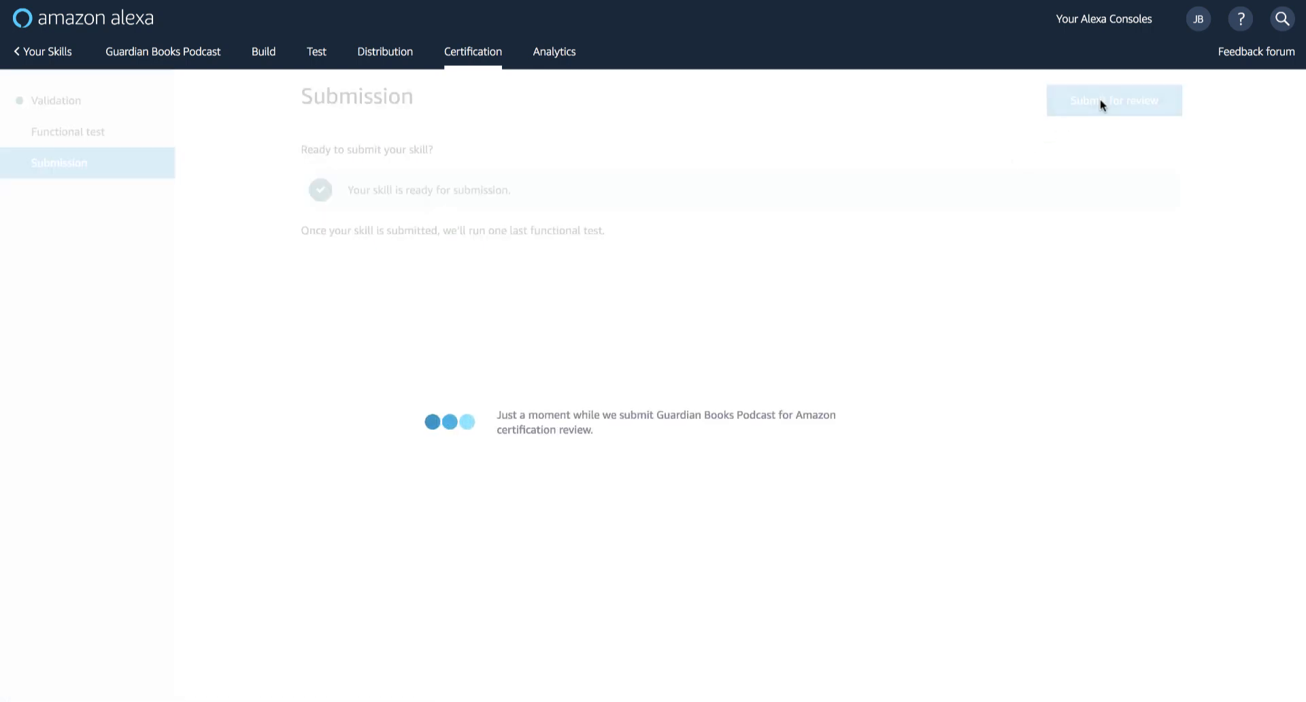